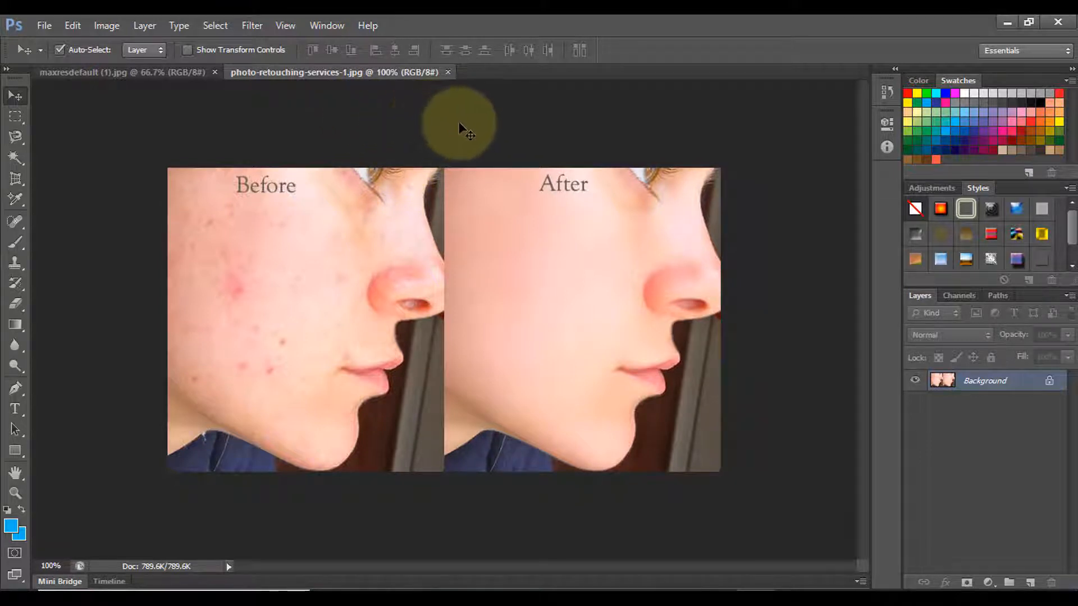
# Place two Color Sampler points on the pink top face of the staircase in maxresdefault (1).jpg.
pyautogui.click(16, 198)
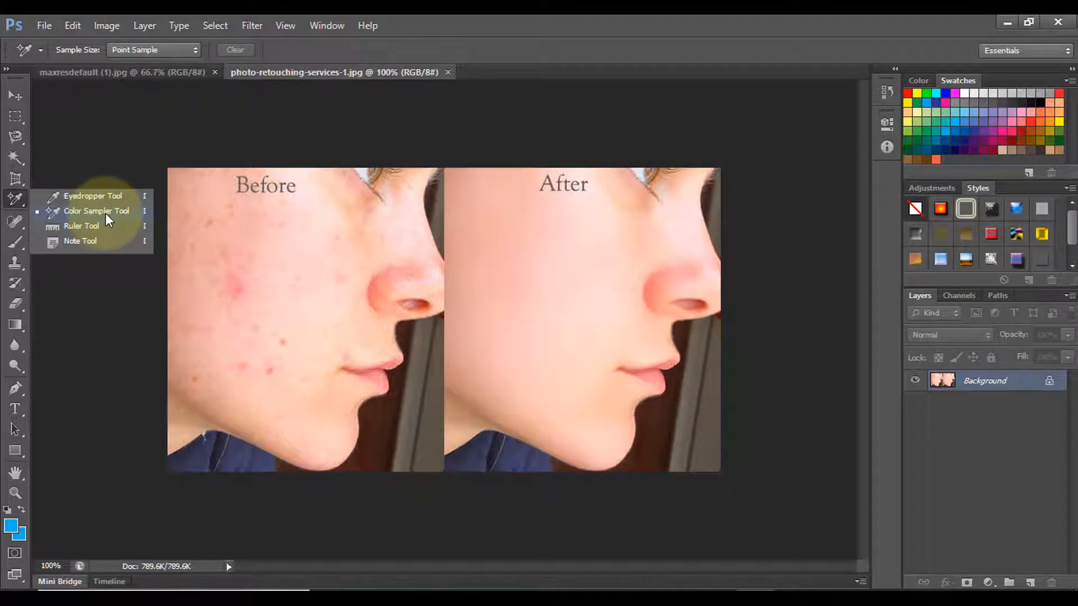
pyautogui.click(117, 212)
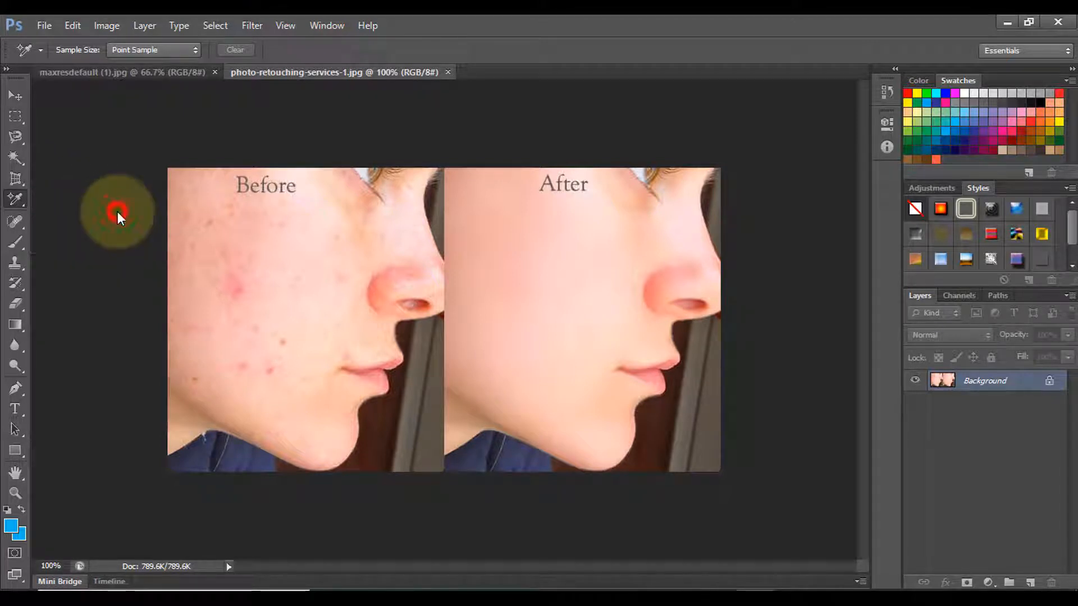
pyautogui.click(150, 74)
pyautogui.rightClick(23, 199)
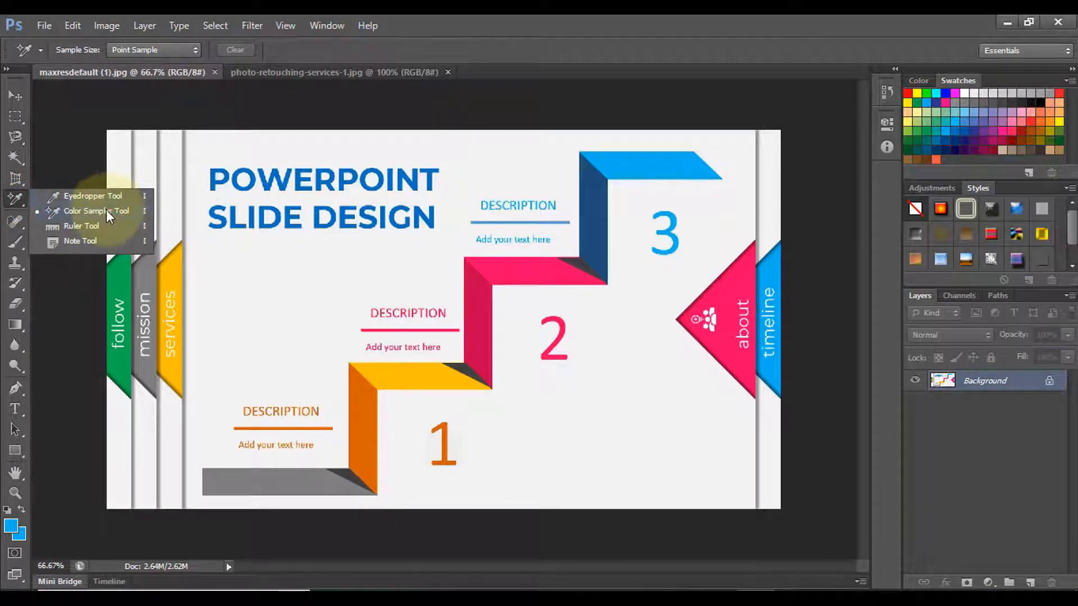
pyautogui.click(106, 210)
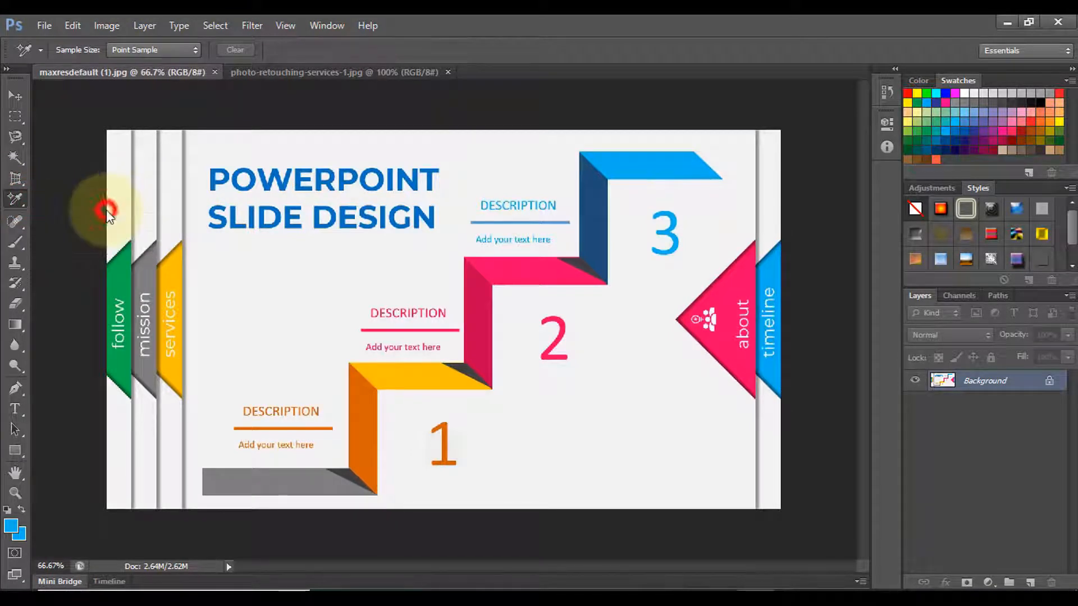
pyautogui.click(509, 274)
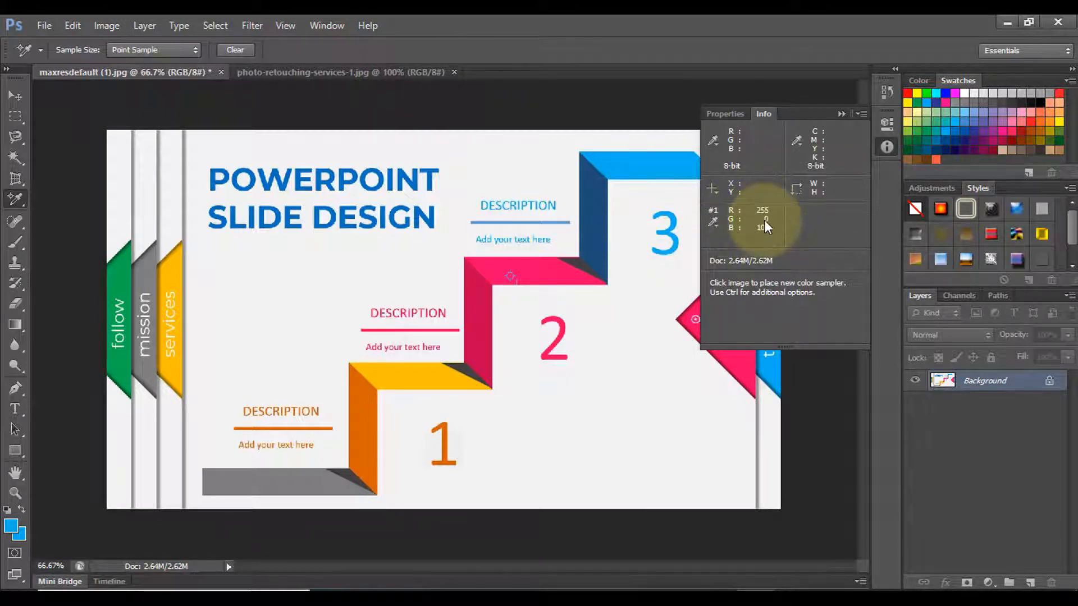
pyautogui.click(40, 24)
pyautogui.click(337, 96)
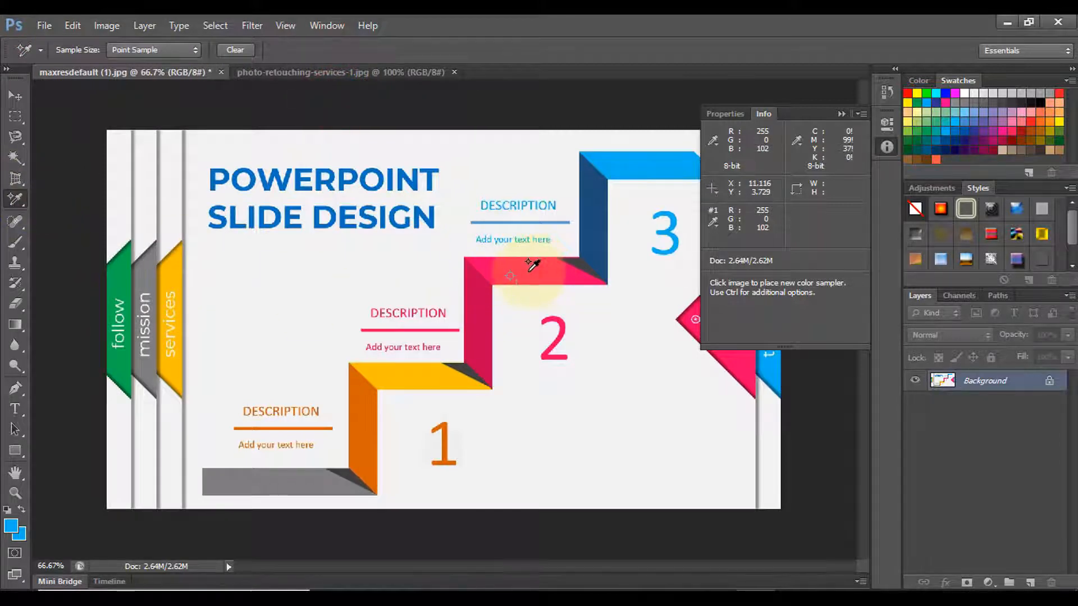
pyautogui.click(527, 273)
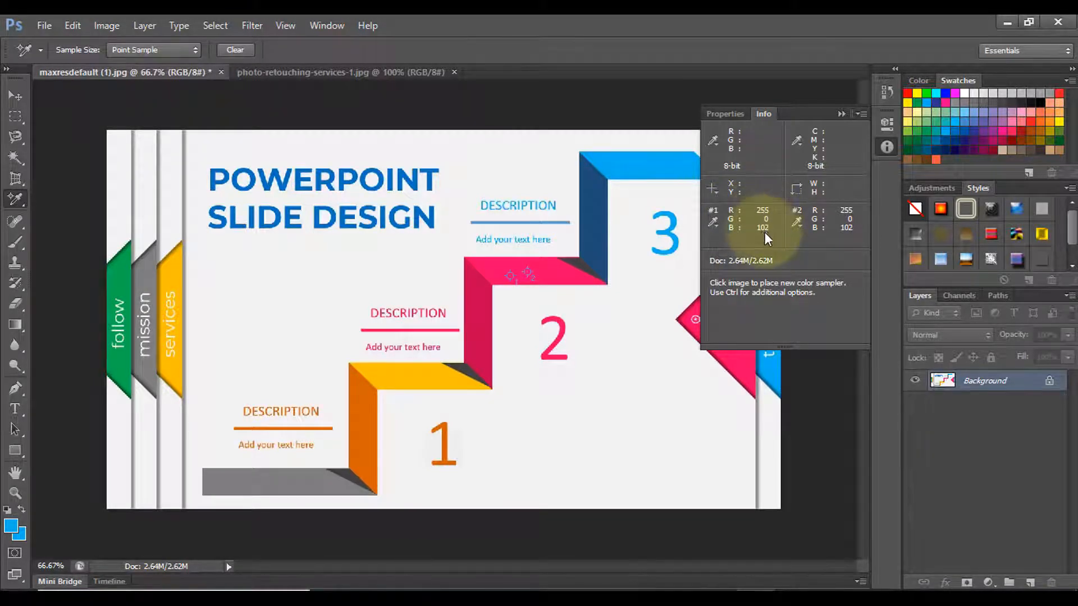
# Create a new blank document and draw a blue rectangle about 406 × 150 px near the middle of the canvas.
pyautogui.click(44, 25)
pyautogui.click(56, 39)
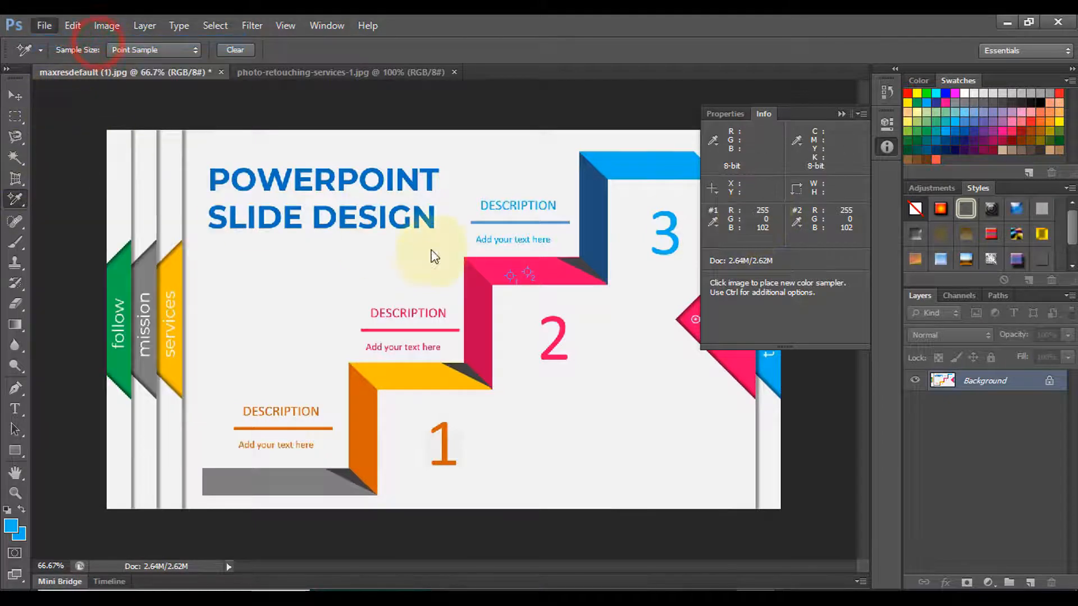
pyautogui.click(610, 142)
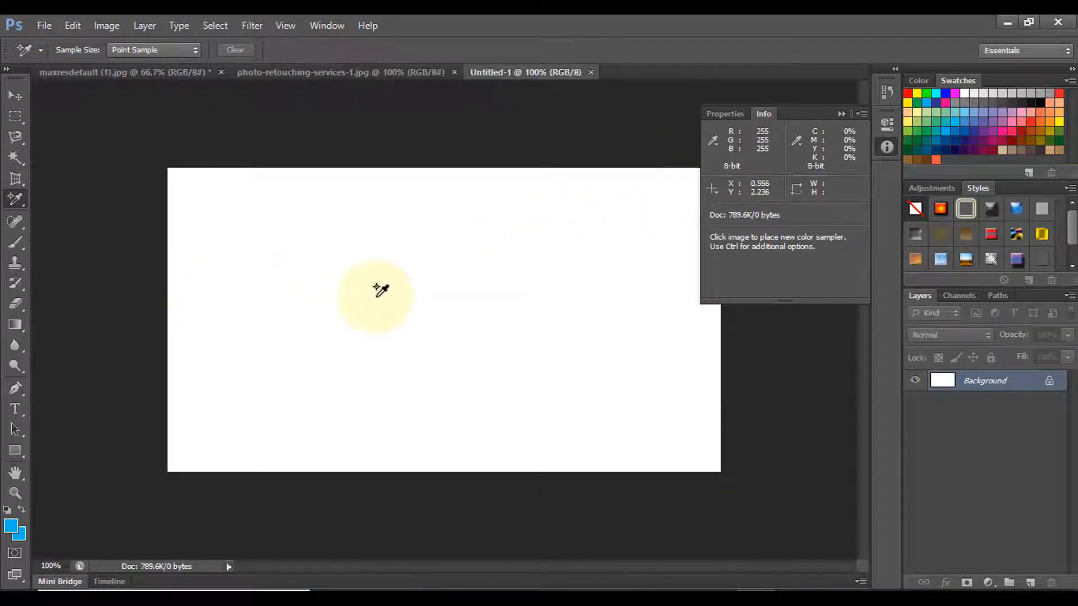
pyautogui.click(15, 450)
pyautogui.moveTo(275, 261); pyautogui.dragTo(592, 379)
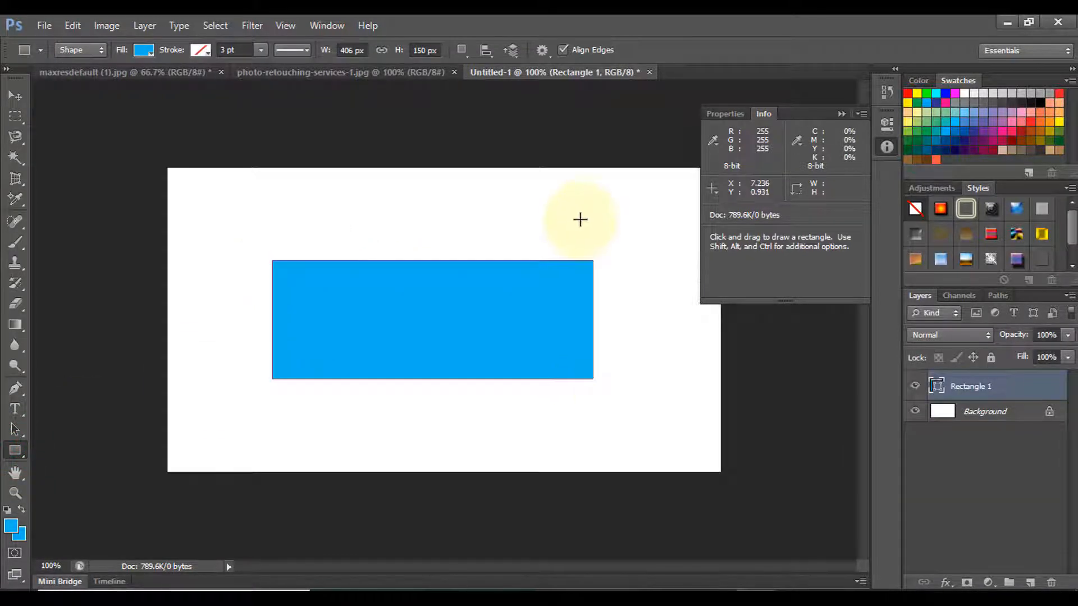
# Set the foreground color to R 244, G 0, B 112 and fill the rectangle with it.
pyautogui.click(15, 532)
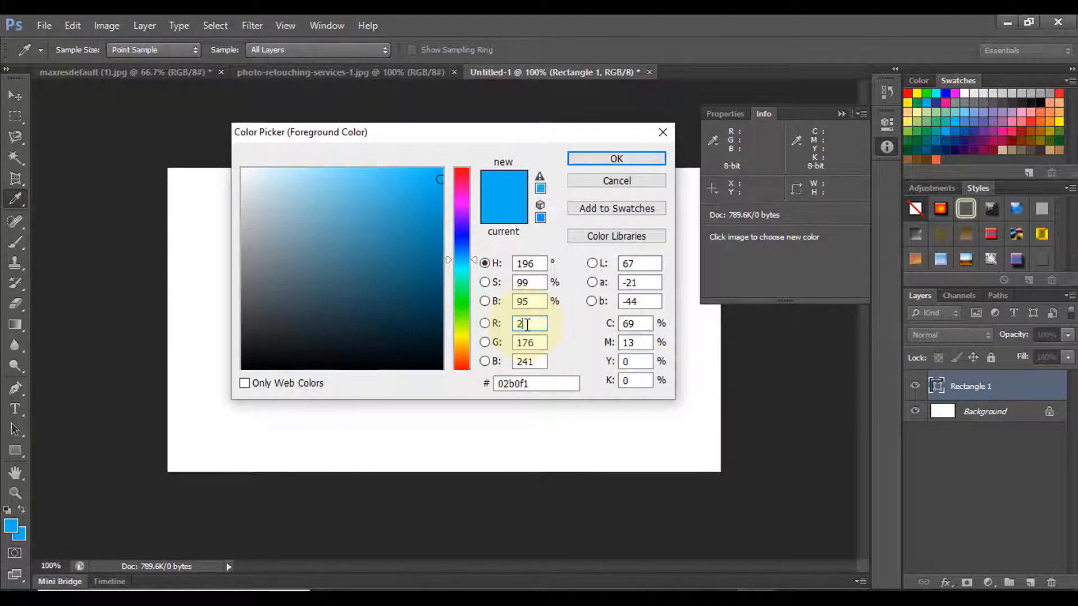
pyautogui.write('44')
pyautogui.click(533, 361)
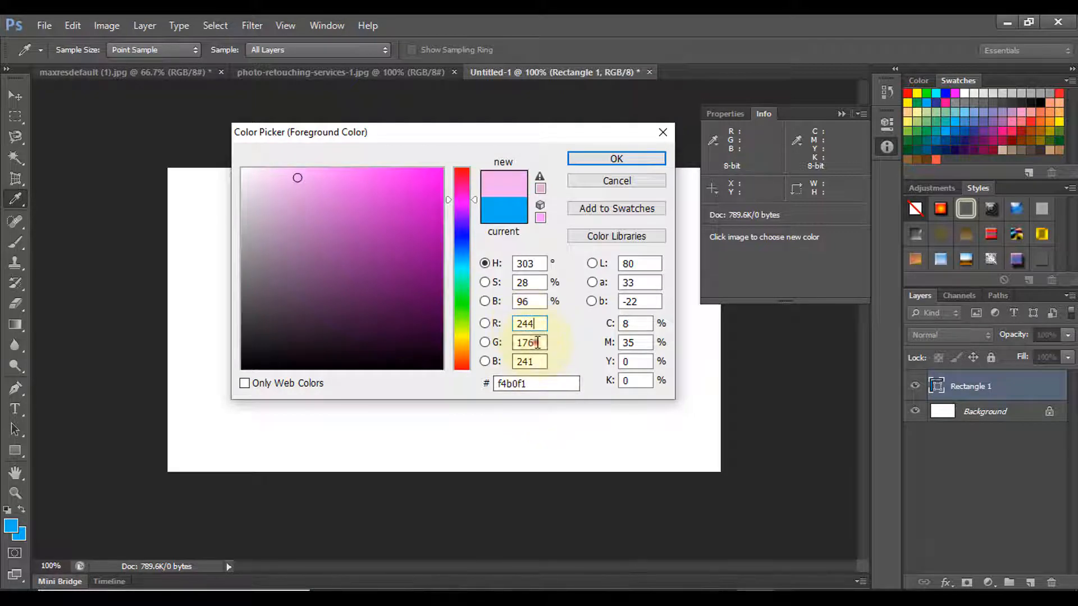
pyautogui.doubleClick(537, 342)
pyautogui.write('0')
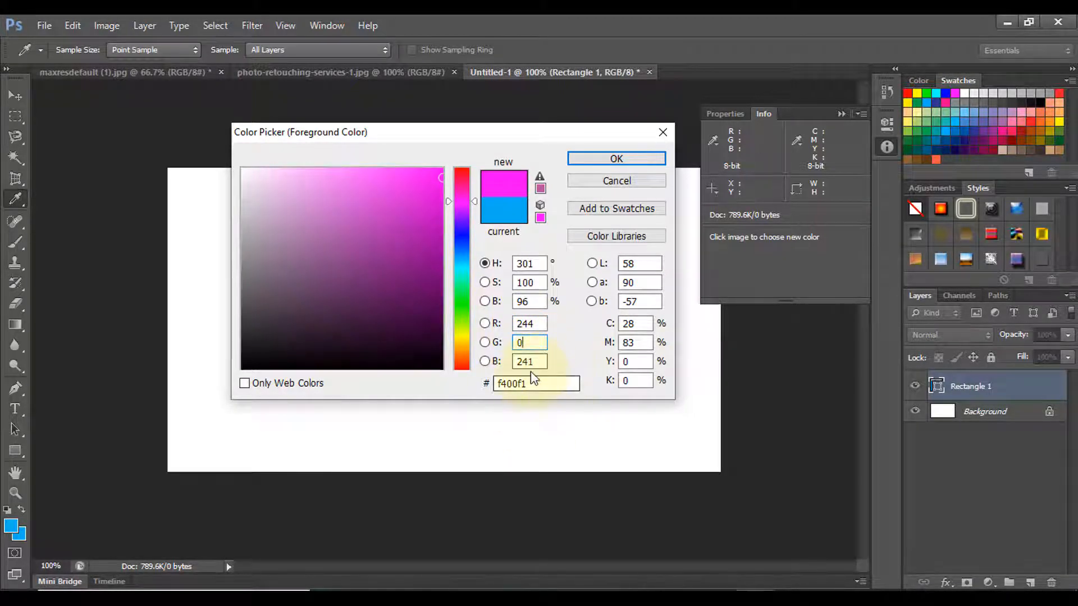
pyautogui.doubleClick(524, 361)
pyautogui.write('1')
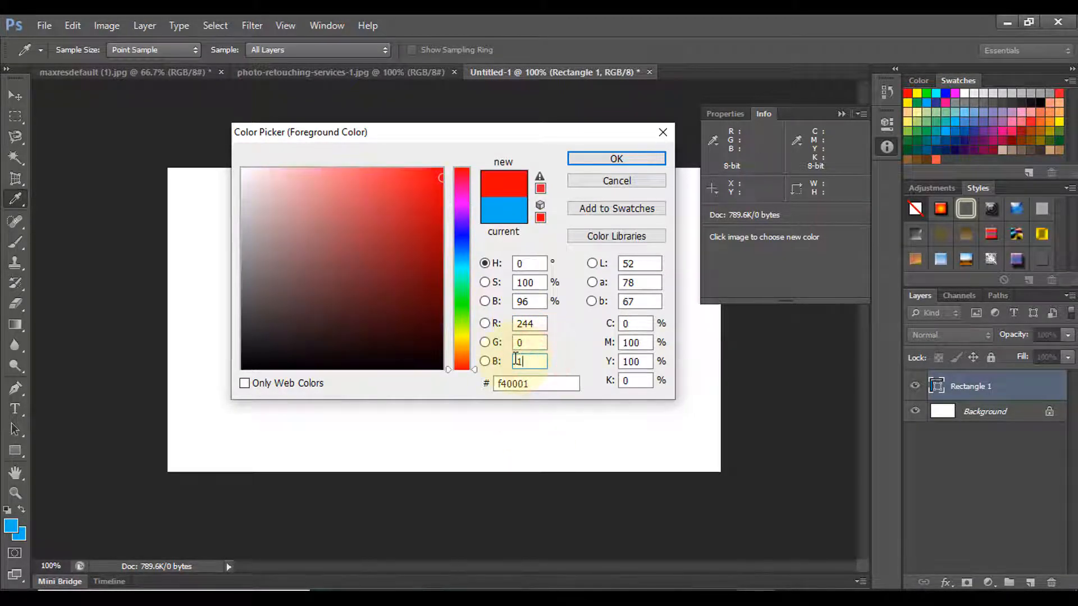
pyautogui.write('12')
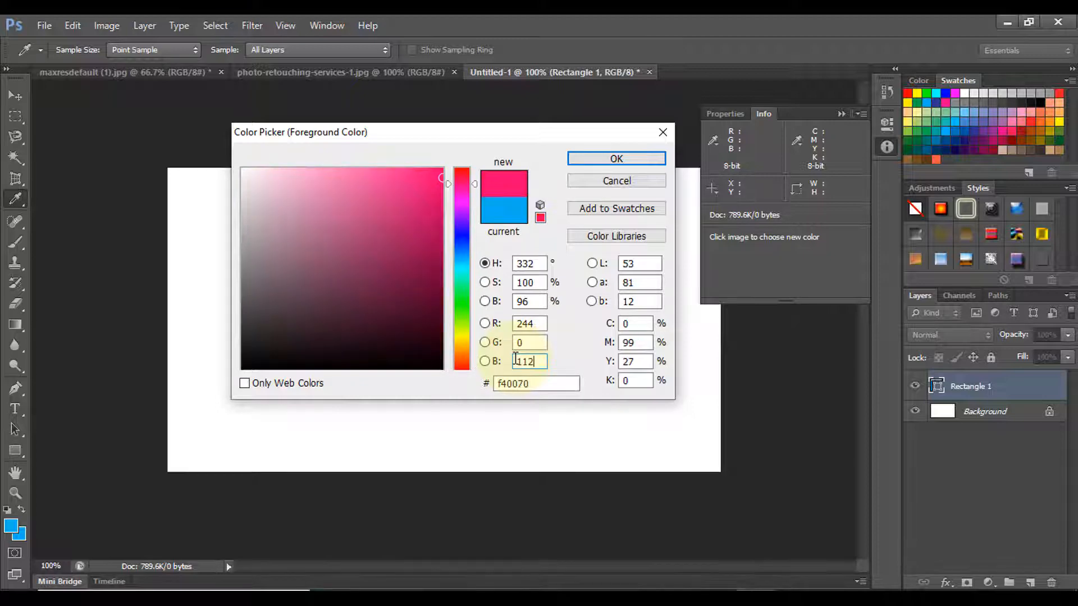
pyautogui.click(585, 163)
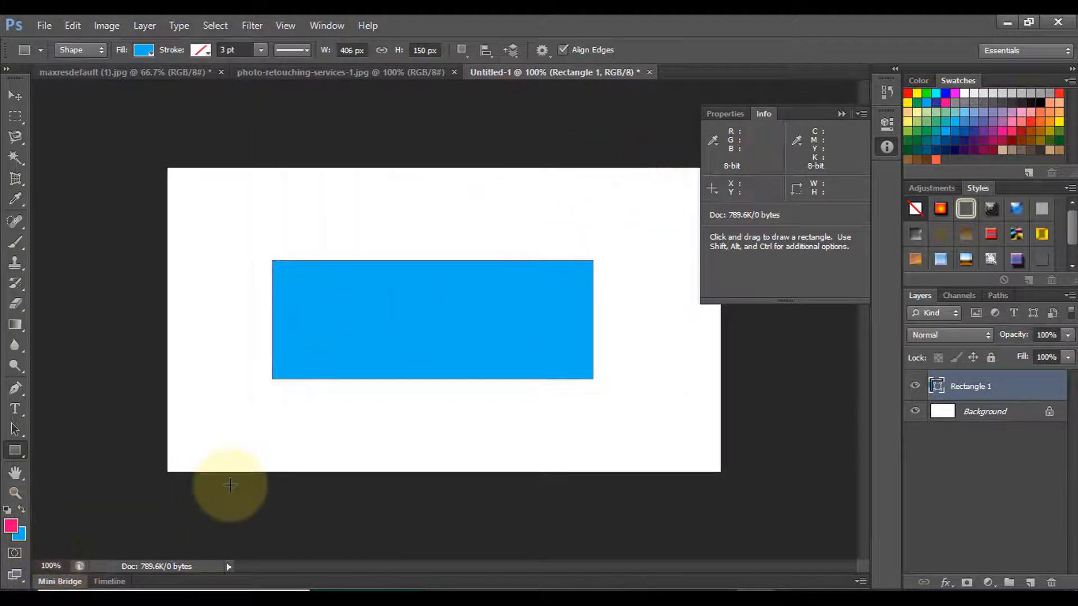
pyautogui.press('ctrl')
pyautogui.hotkey('alt', 'BackSpace')
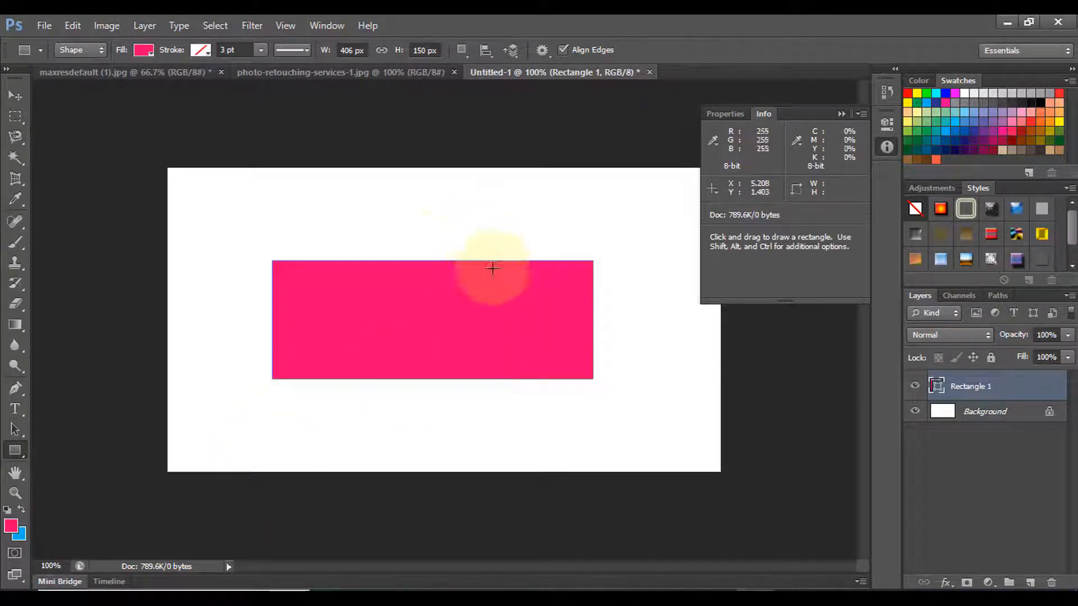
# Activate the Spot Healing Brush for photo-retouching-services-1.jpg and collapse the Info panel that covers the photo.
pyautogui.click(18, 198)
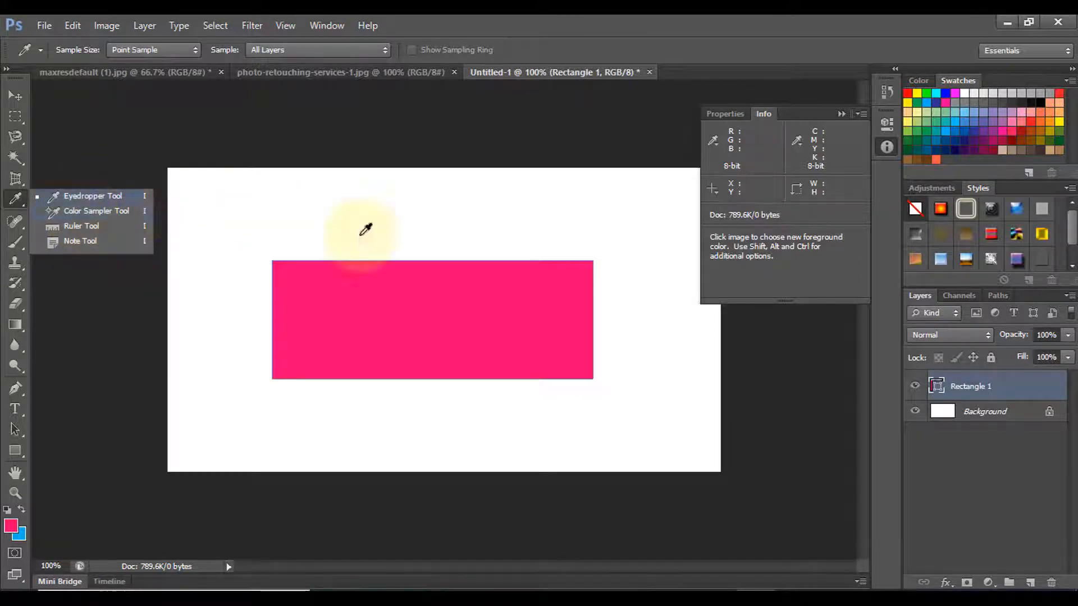
pyautogui.click(10, 222)
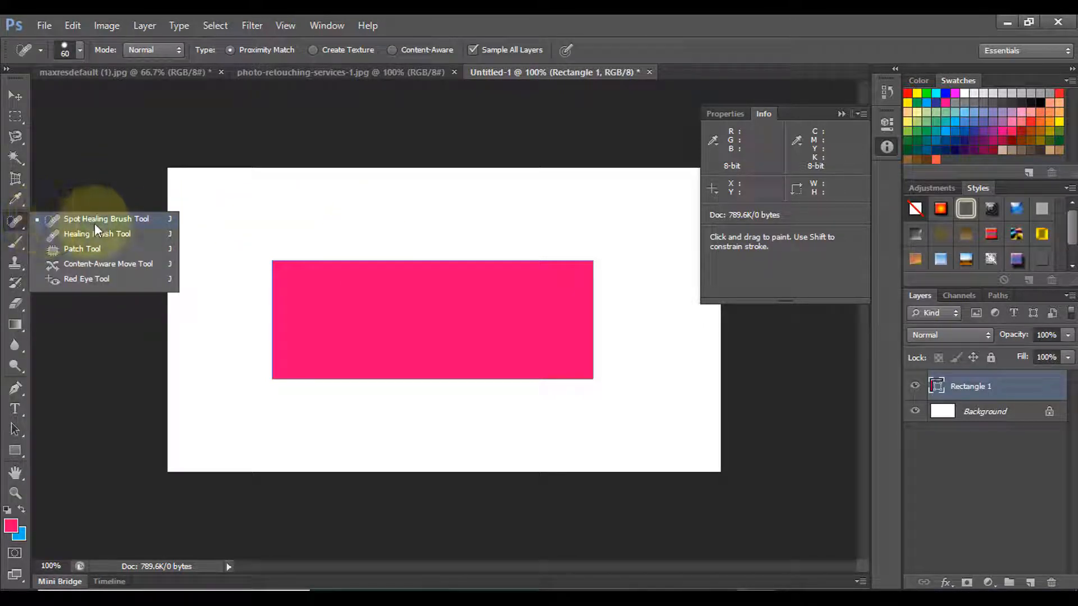
pyautogui.click(102, 223)
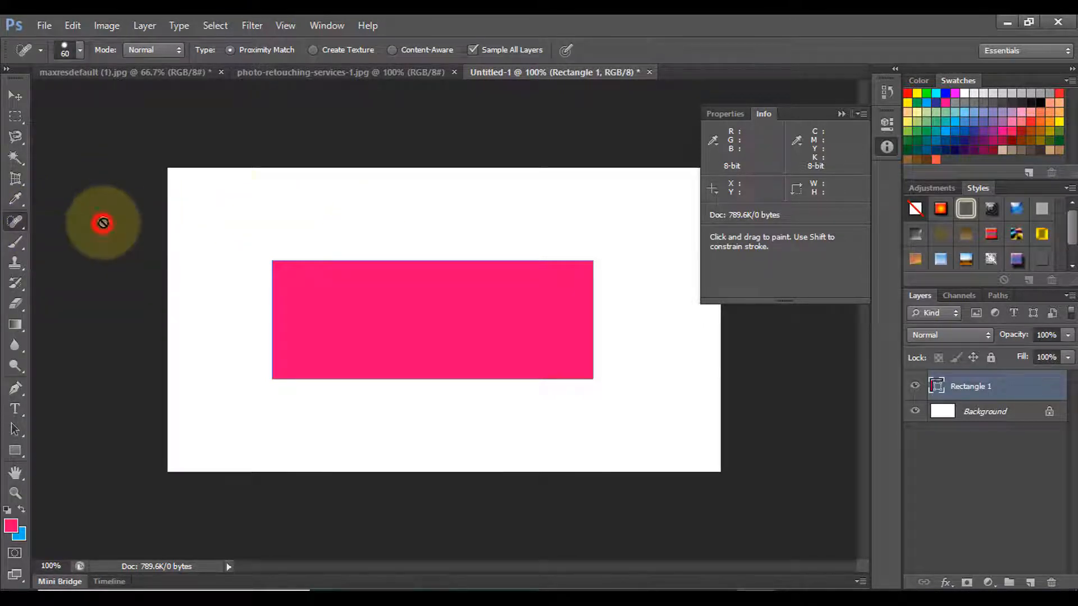
pyautogui.click(413, 72)
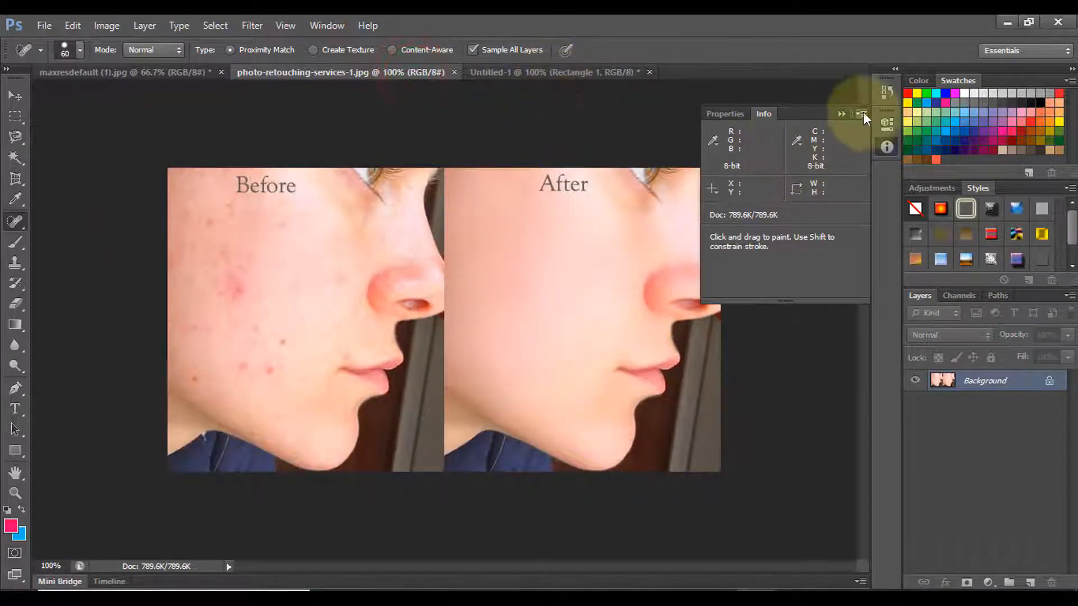
pyautogui.click(841, 114)
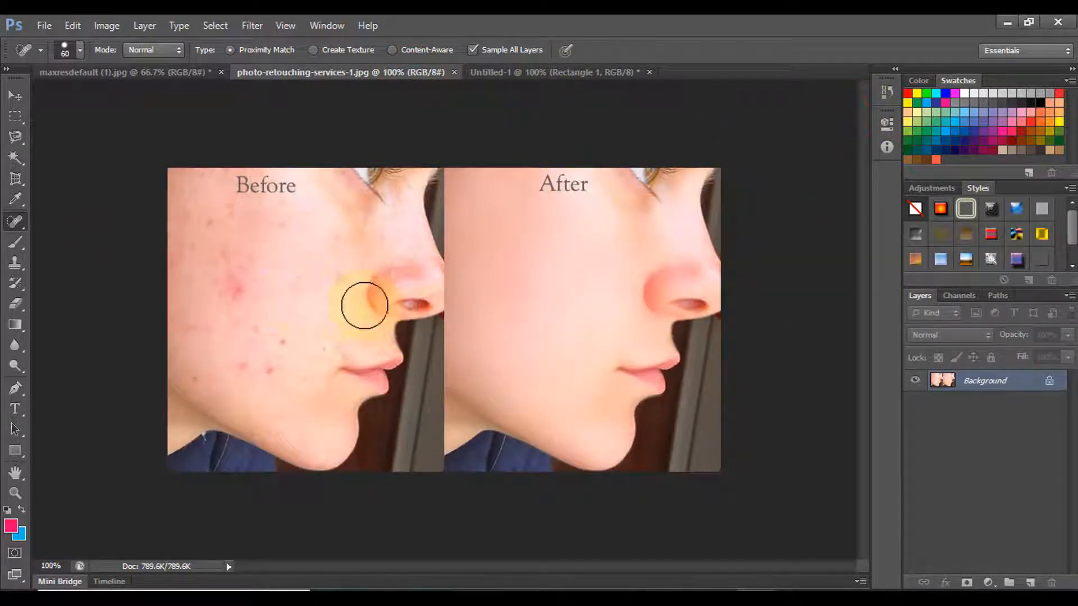
pyautogui.scroll(2, 509, 341)
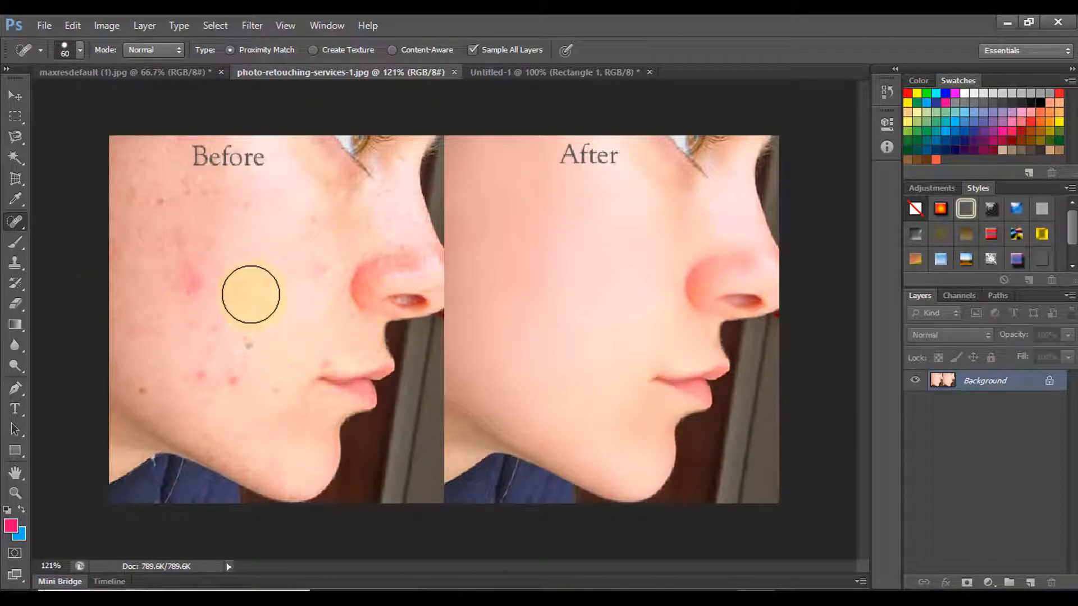
pyautogui.click(18, 220)
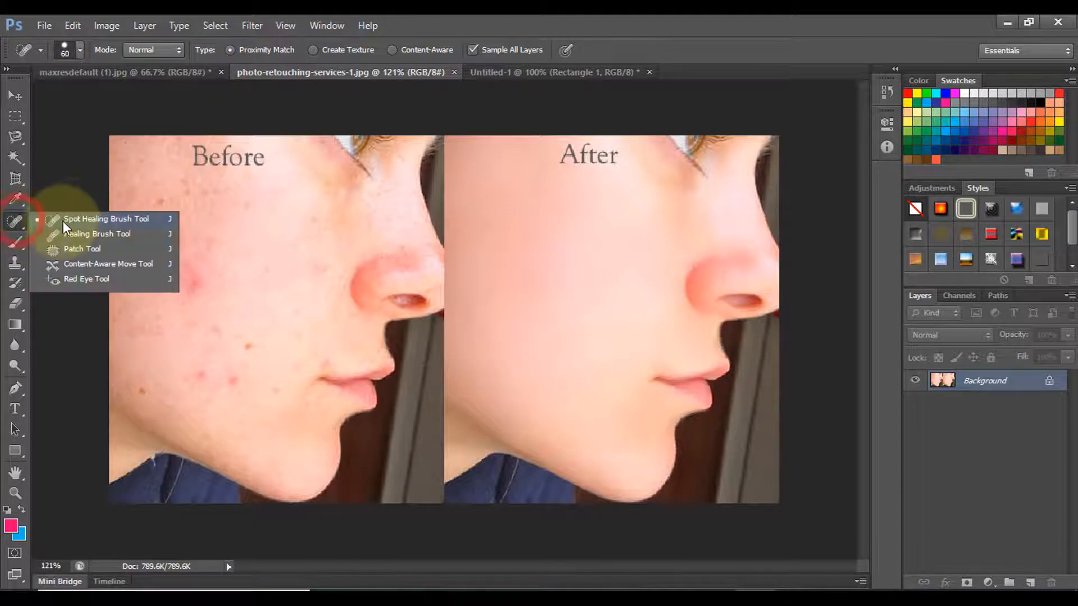
pyautogui.click(70, 220)
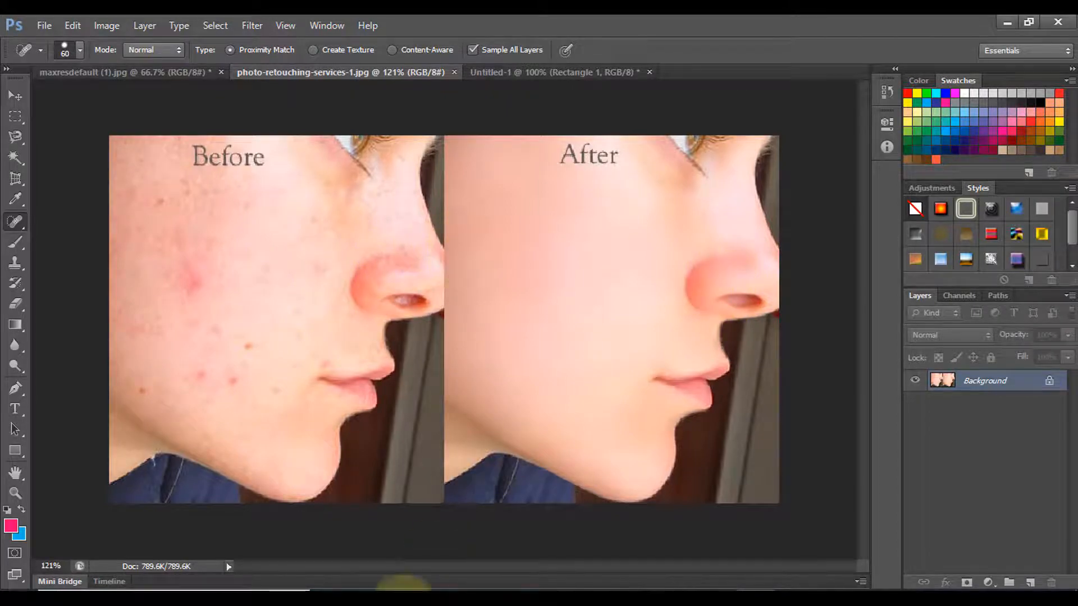
# Switch to the web browser and search Google Images for "photo retouching".
pyautogui.click(411, 587)
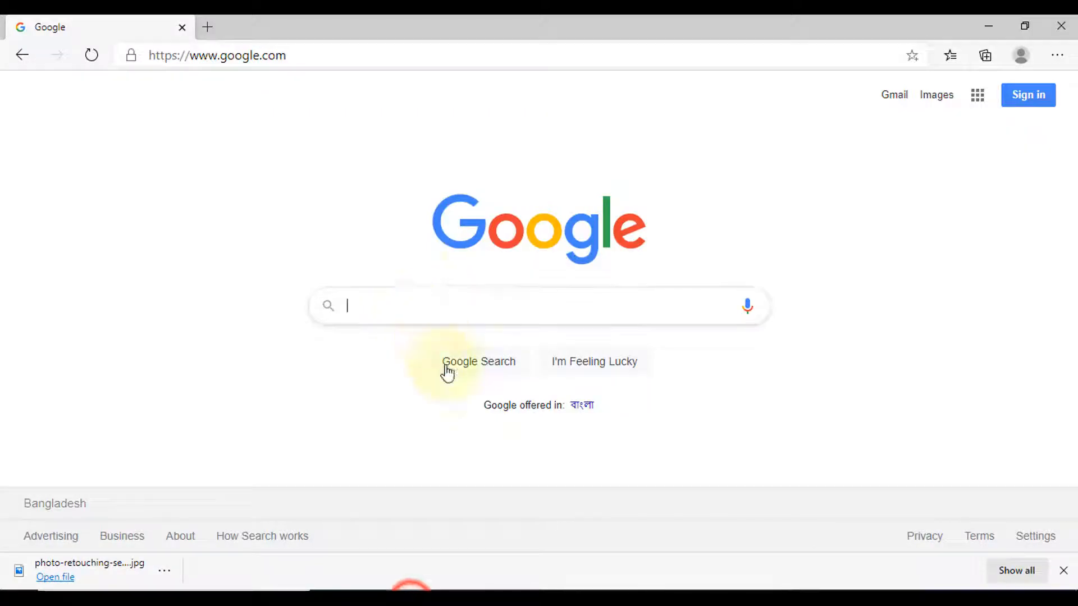
pyautogui.click(419, 304)
pyautogui.write('photo retouching')
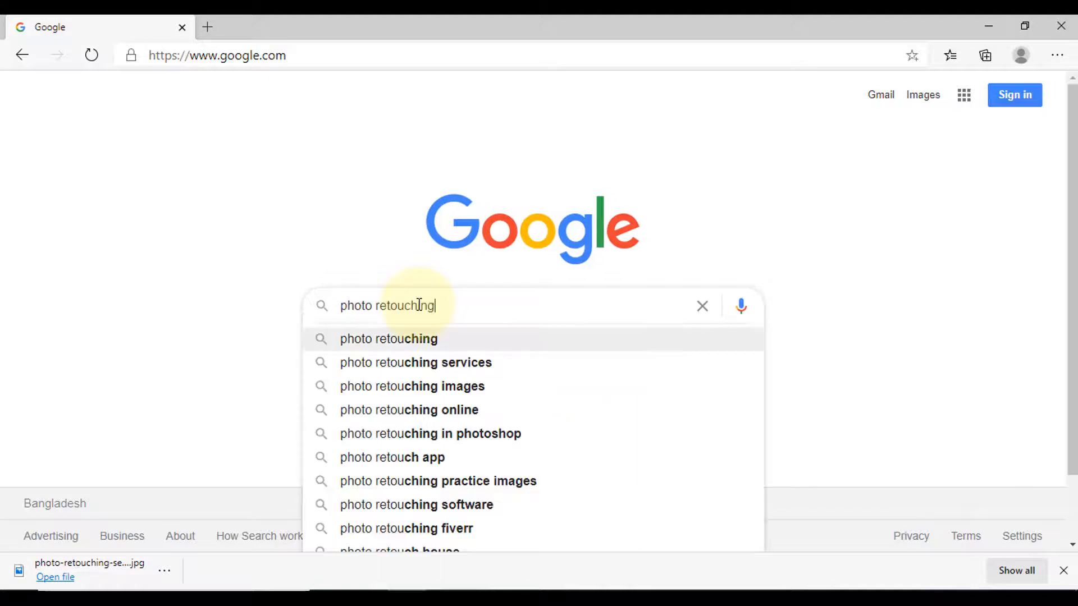
pyautogui.press('Return')
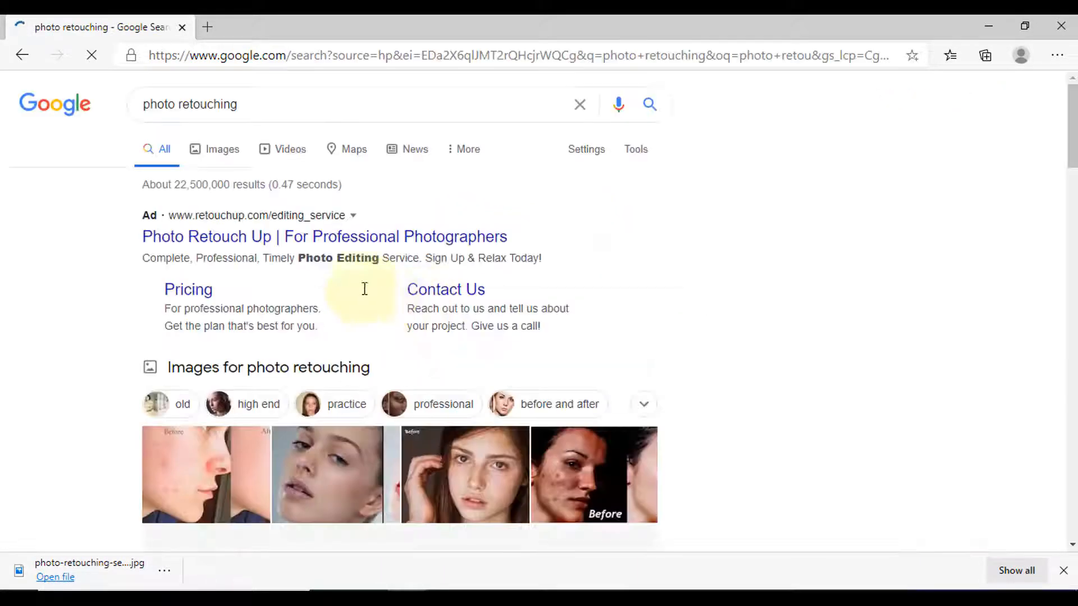
pyautogui.click(217, 149)
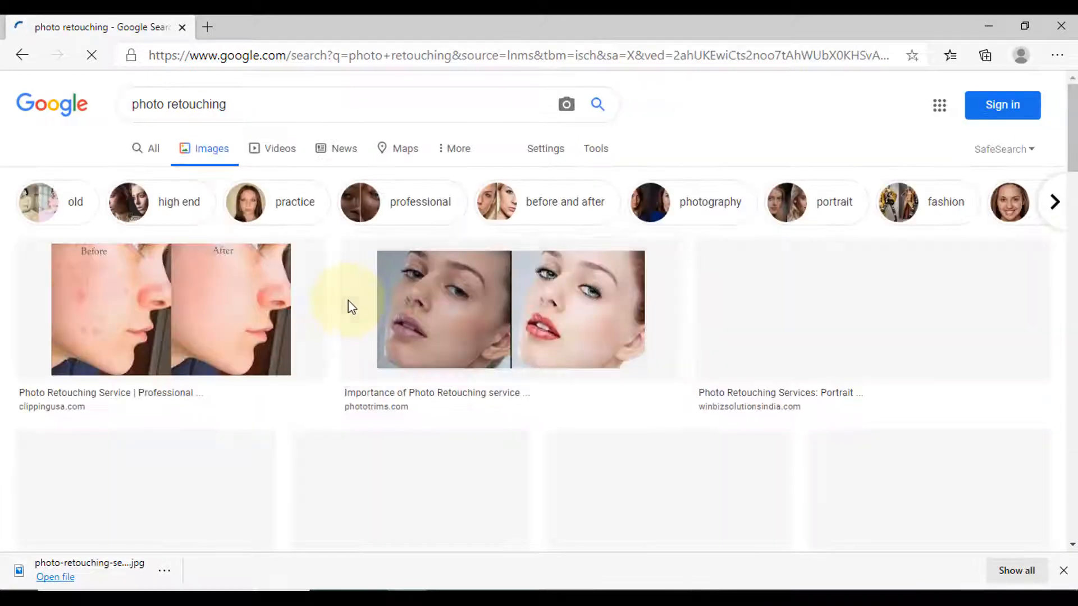
# Browse the image results for before-and-after examples of retouched portraits.
pyautogui.scroll(-5, 733, 365)
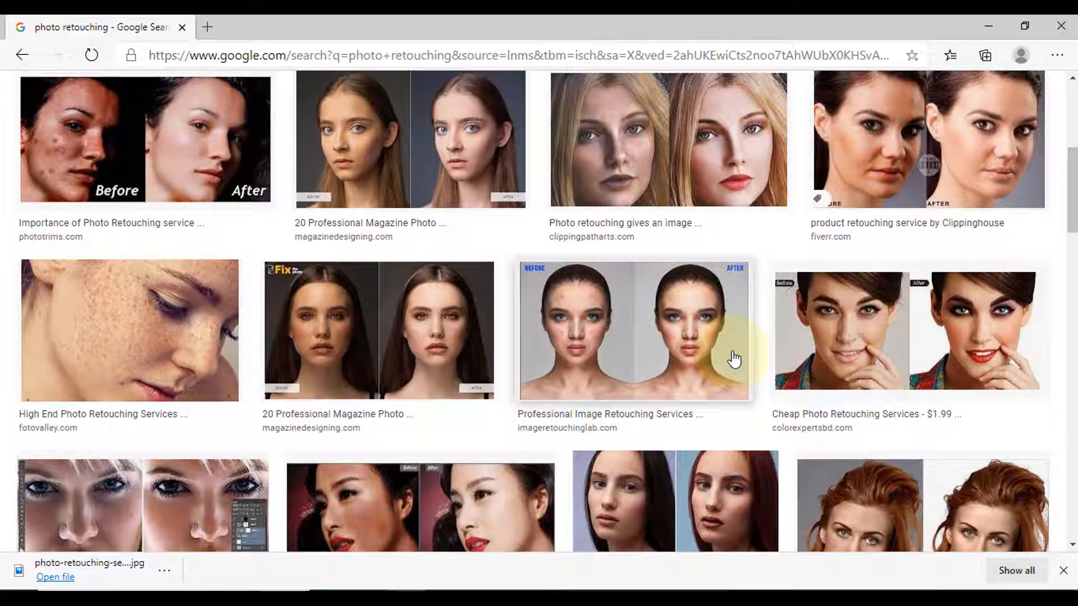
pyautogui.scroll(6, 734, 365)
pyautogui.scroll(-12, 573, 355)
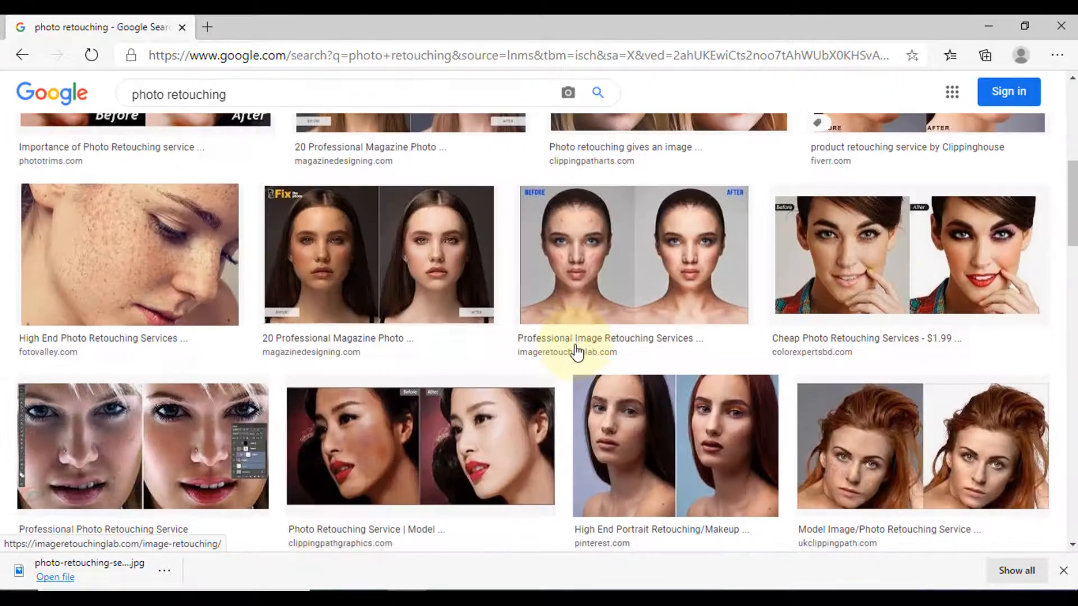
pyautogui.scroll(8, 577, 352)
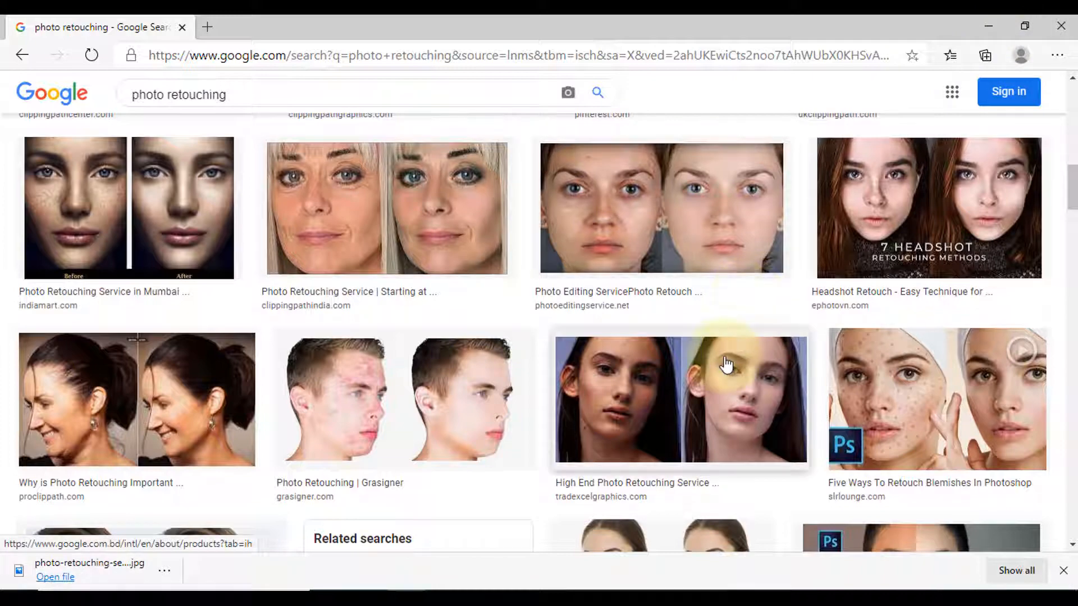
pyautogui.scroll(3, 725, 375)
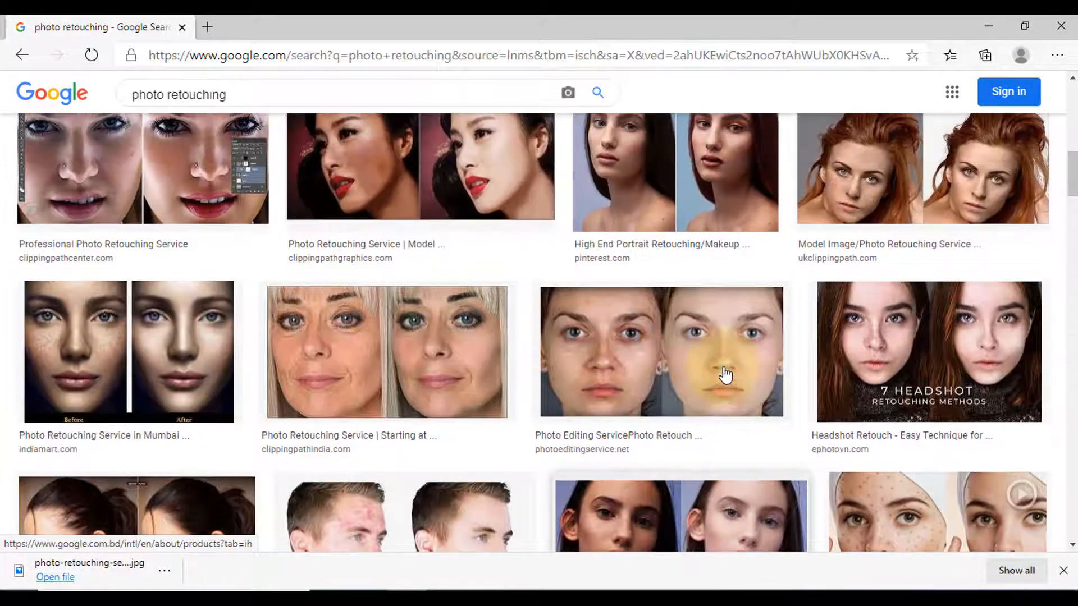
pyautogui.scroll(3, 421, 313)
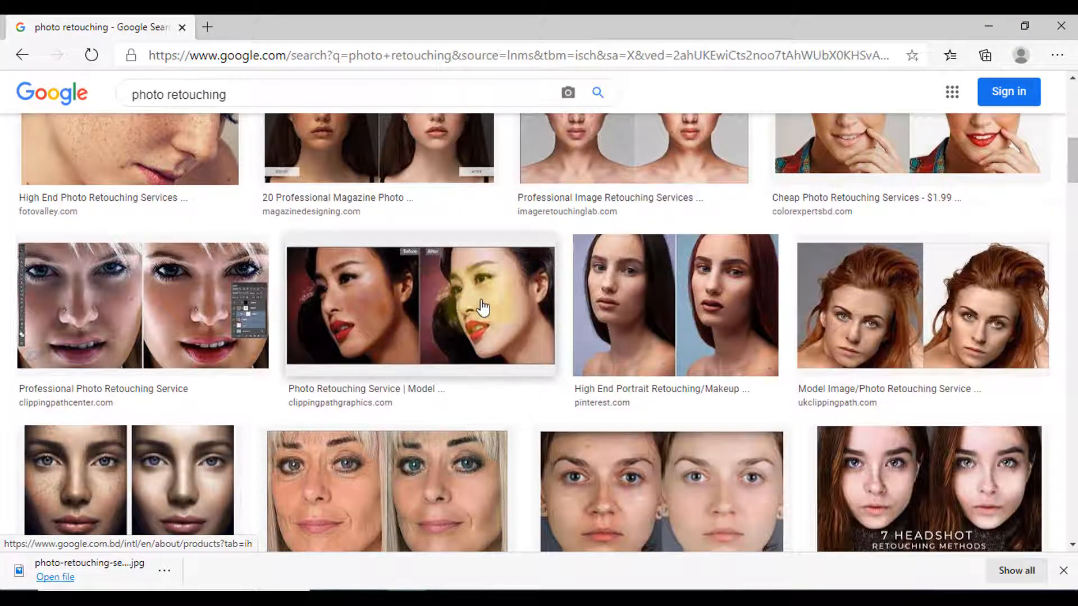
pyautogui.scroll(3, 578, 304)
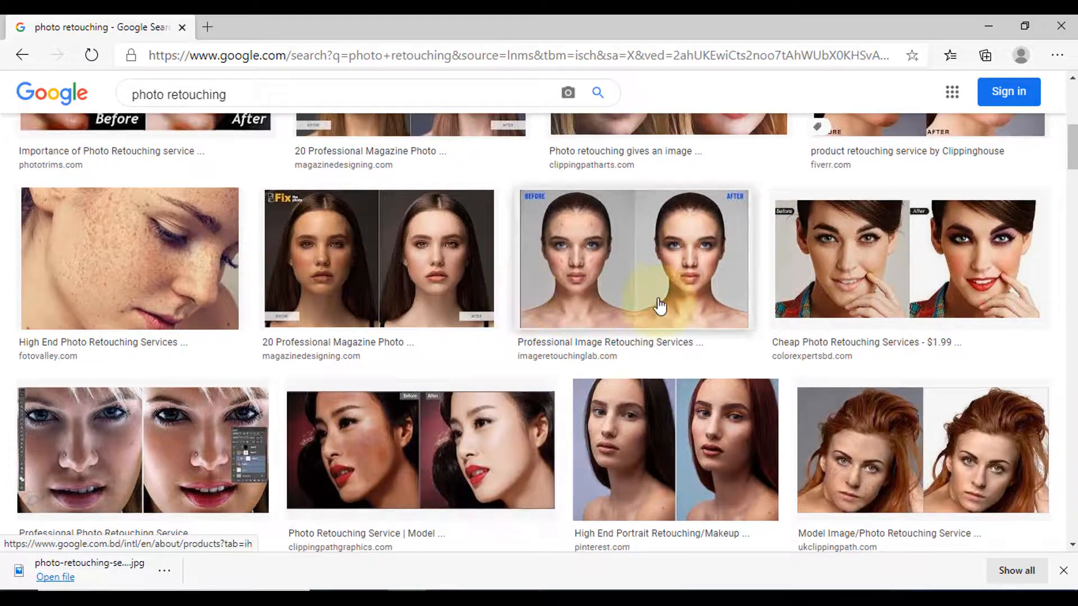
# Open the Clipping USA before-and-after cheek photo from the image results and copy the image.
pyautogui.scroll(4, 543, 295)
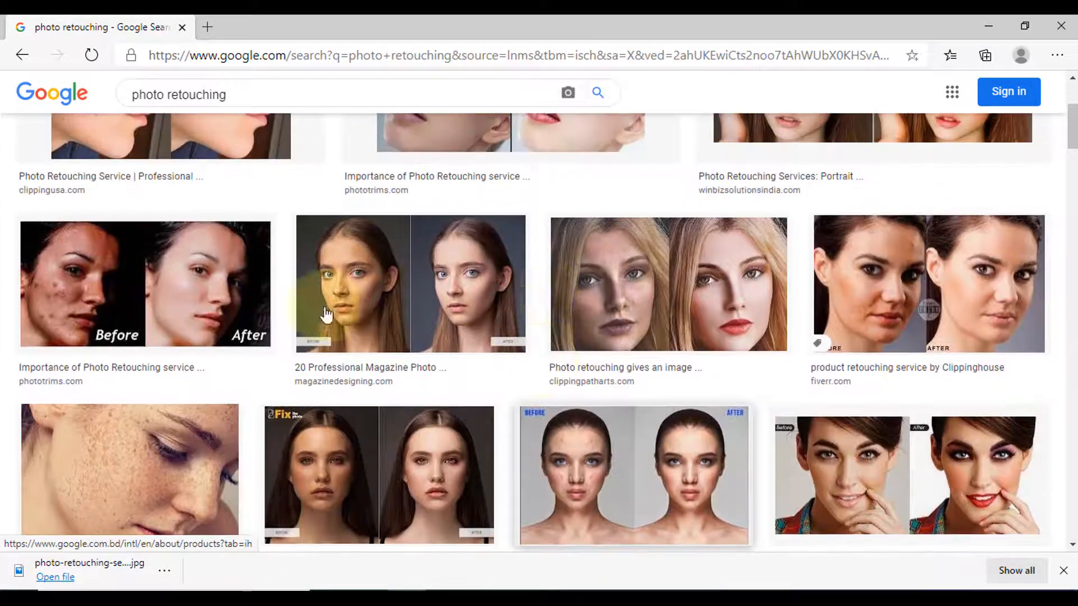
pyautogui.scroll(4, 659, 299)
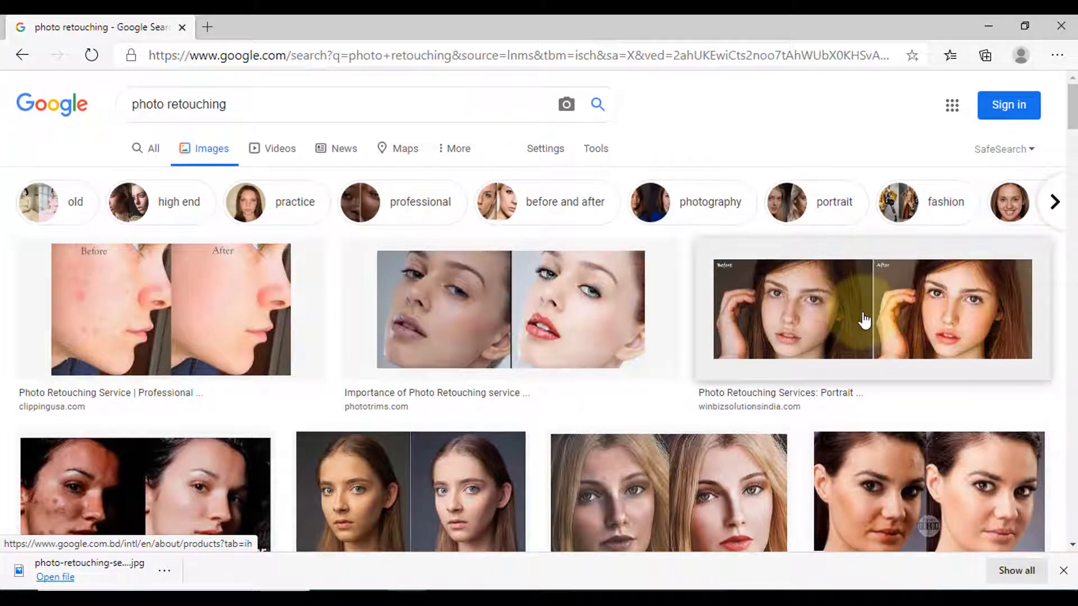
pyautogui.scroll(-3, 864, 320)
pyautogui.scroll(1, 222, 359)
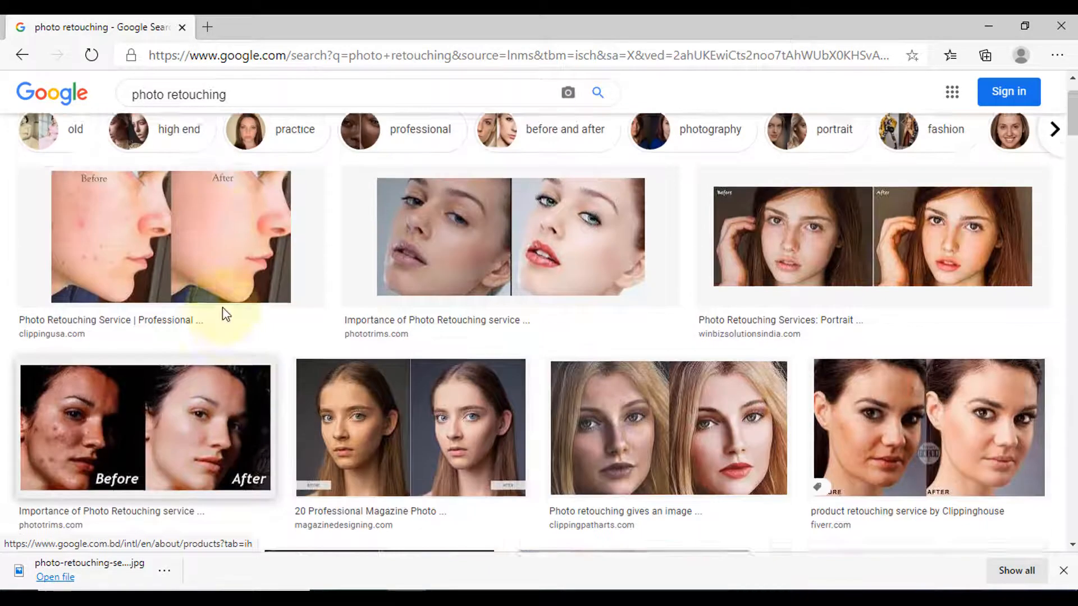
pyautogui.scroll(1, 219, 301)
pyautogui.click(216, 289)
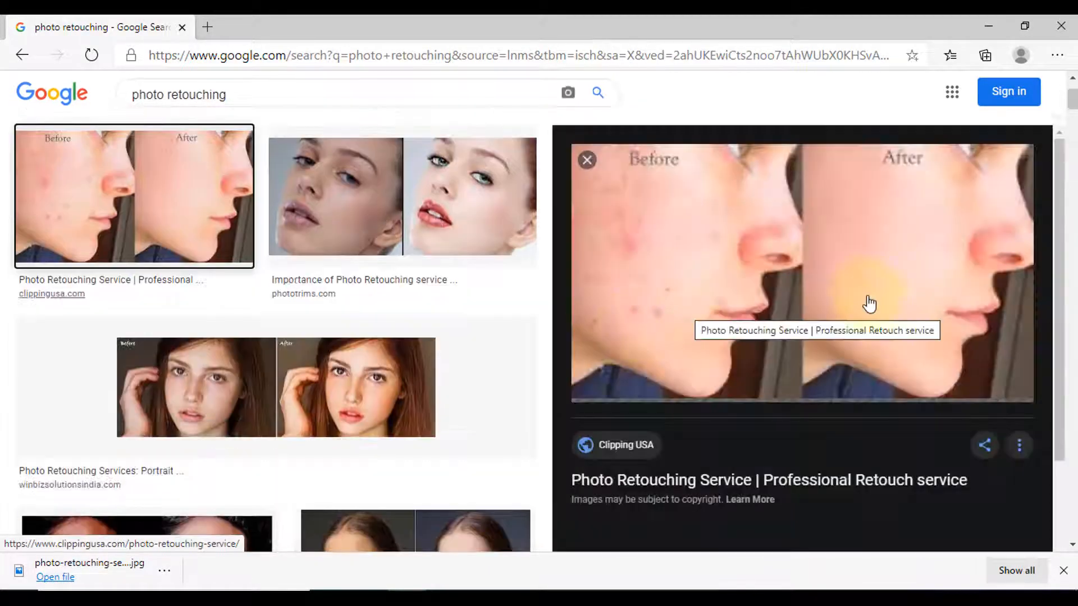
pyautogui.rightClick(802, 244)
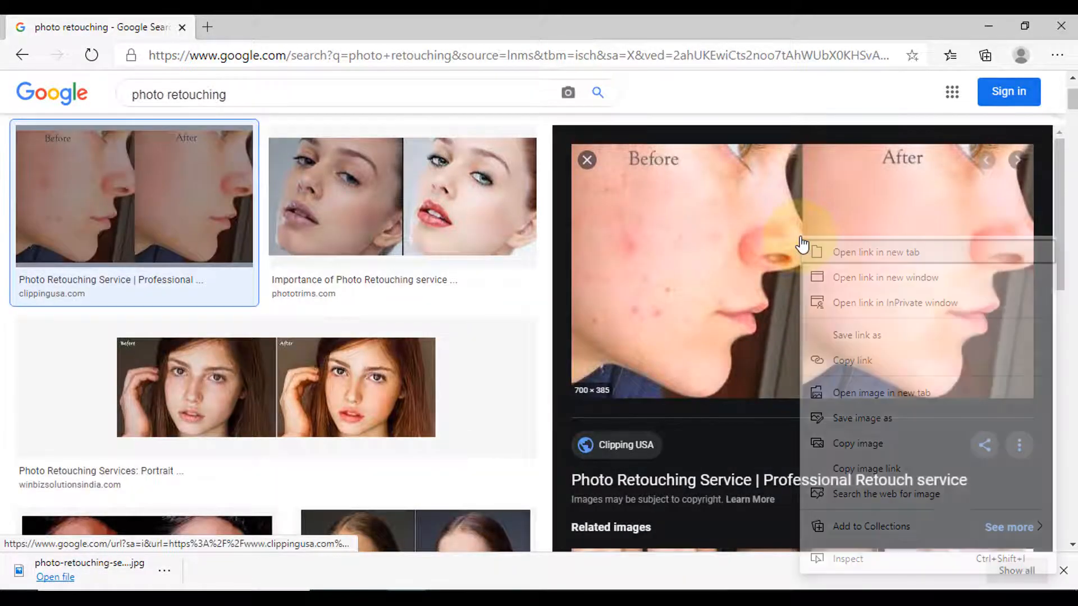
pyautogui.click(877, 443)
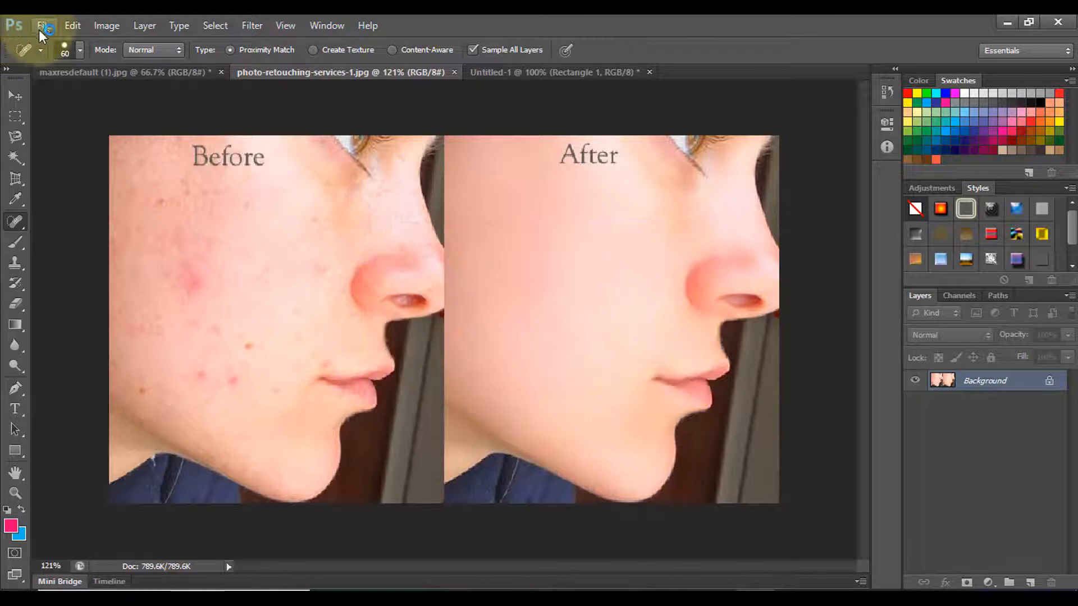
# Switch to Photoshop, create a 700 × 385 pixel document from the Clipboard preset and paste the copied photo into it.
pyautogui.click(42, 25)
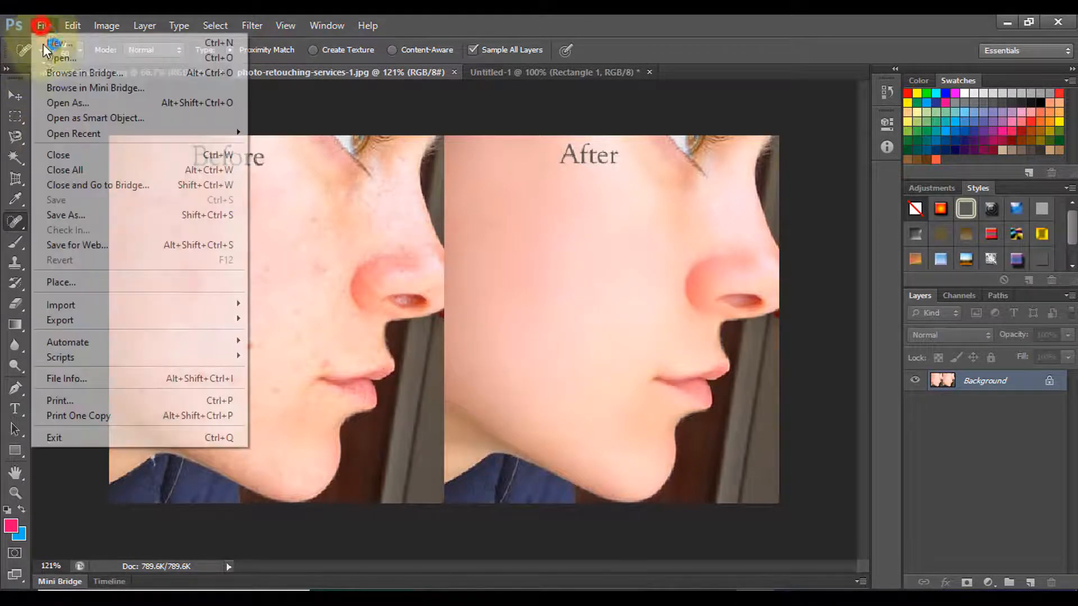
pyautogui.click(54, 41)
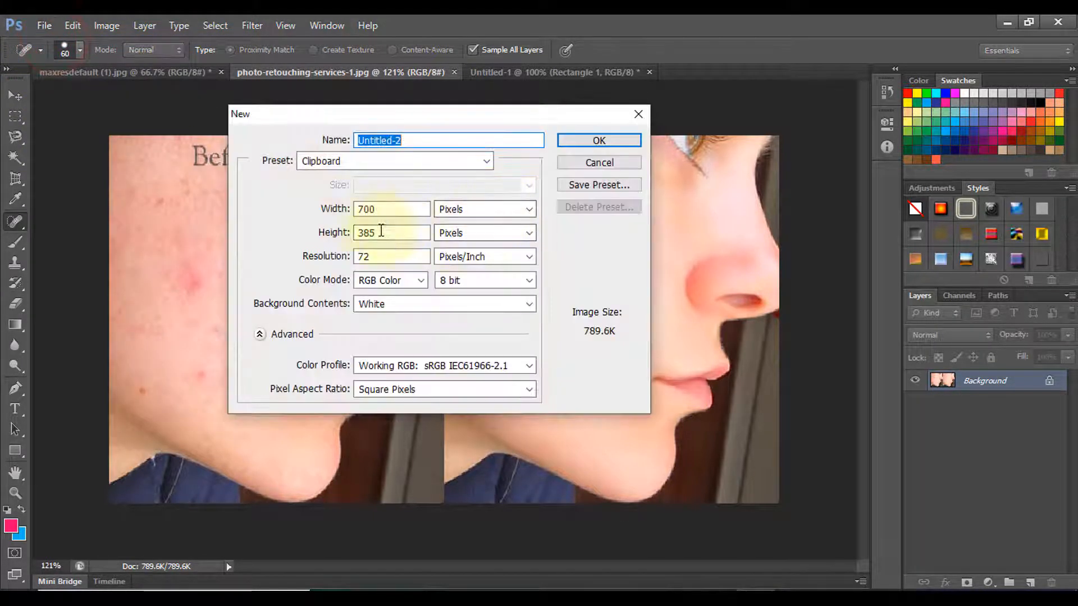
pyautogui.click(598, 140)
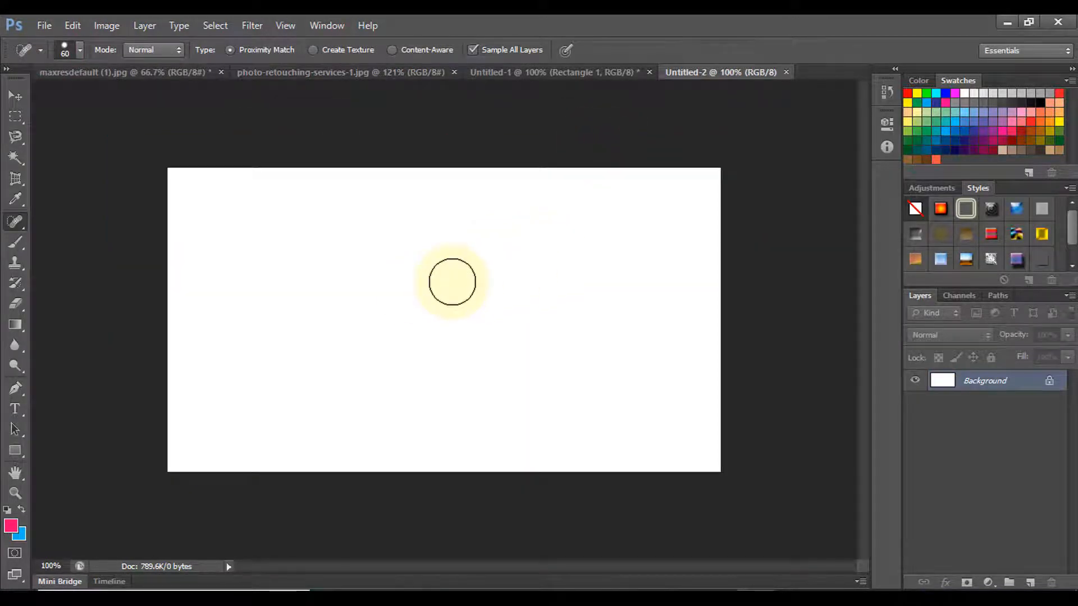
pyautogui.hotkey('ctrl', 'v')
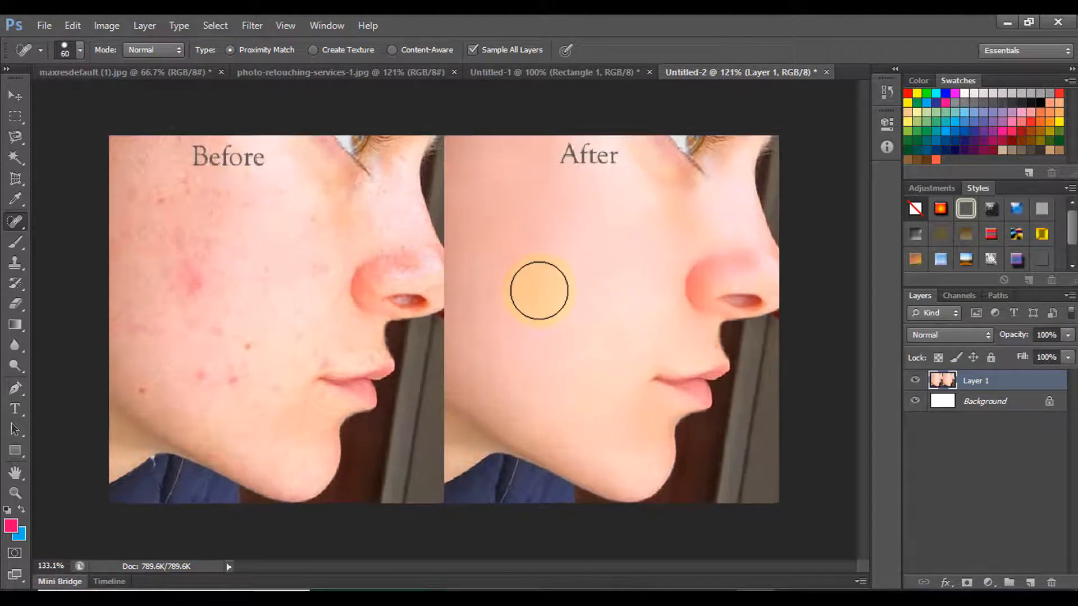
pyautogui.scroll(2, 537, 289)
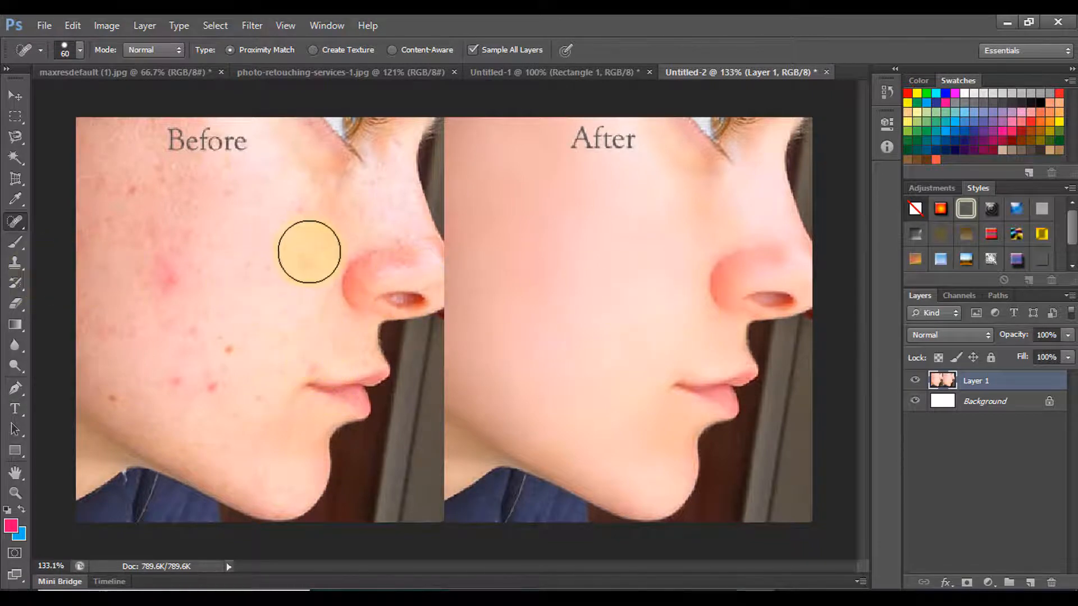
# Delete the white Background layer and add a new empty layer above the pasted photo.
pyautogui.click(993, 402)
pyautogui.rightClick(1012, 407)
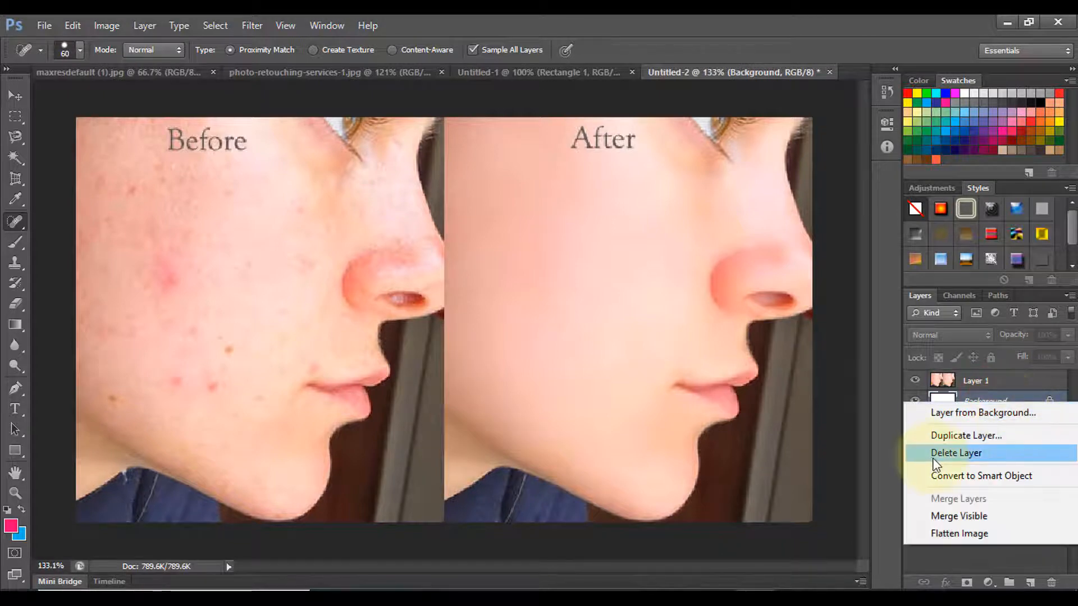
pyautogui.click(950, 454)
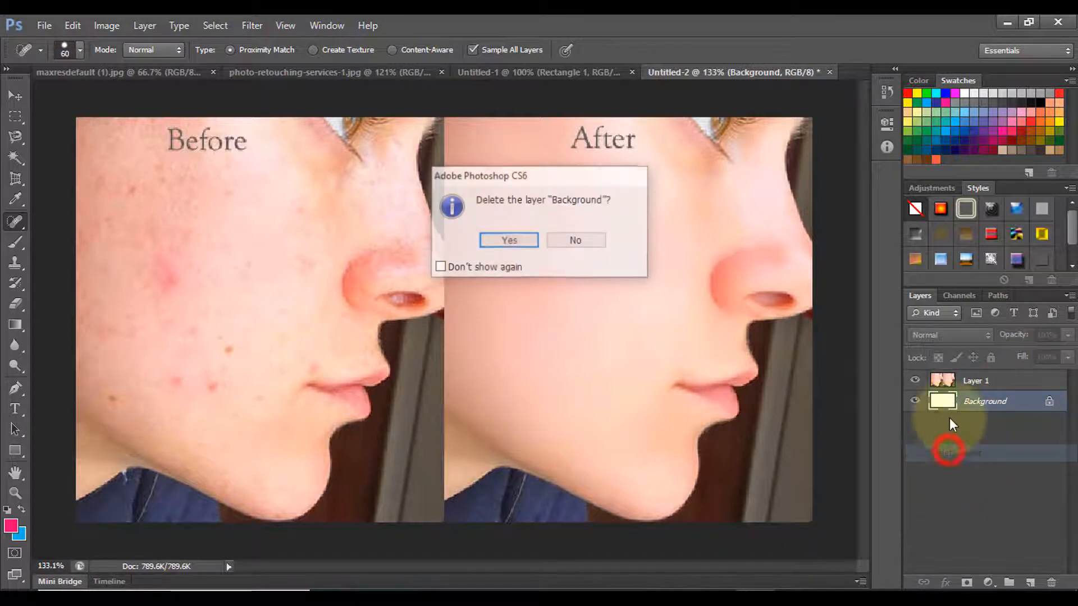
pyautogui.click(509, 240)
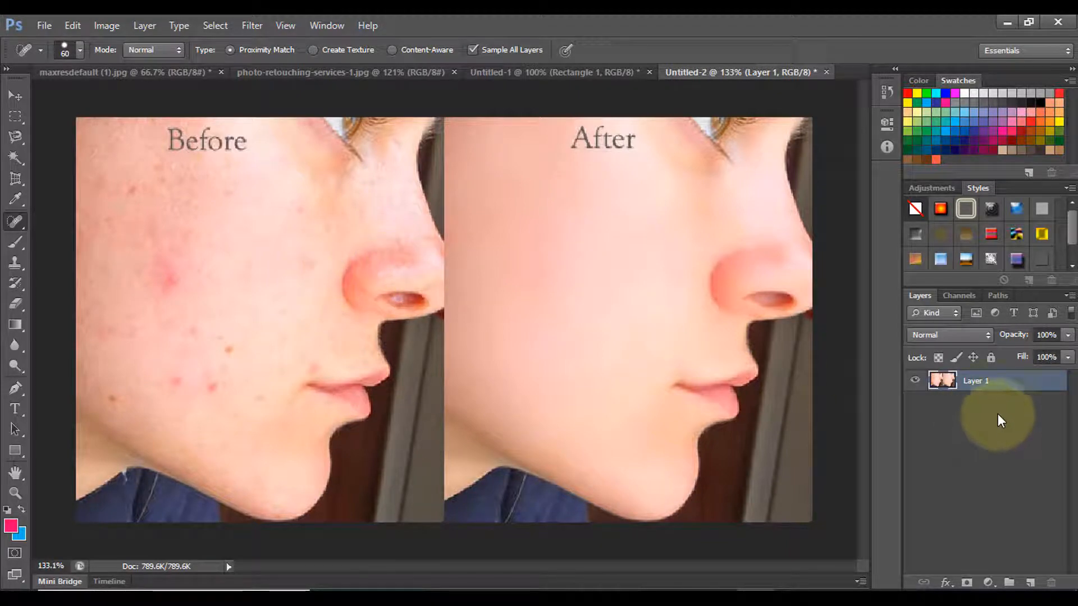
pyautogui.click(1030, 583)
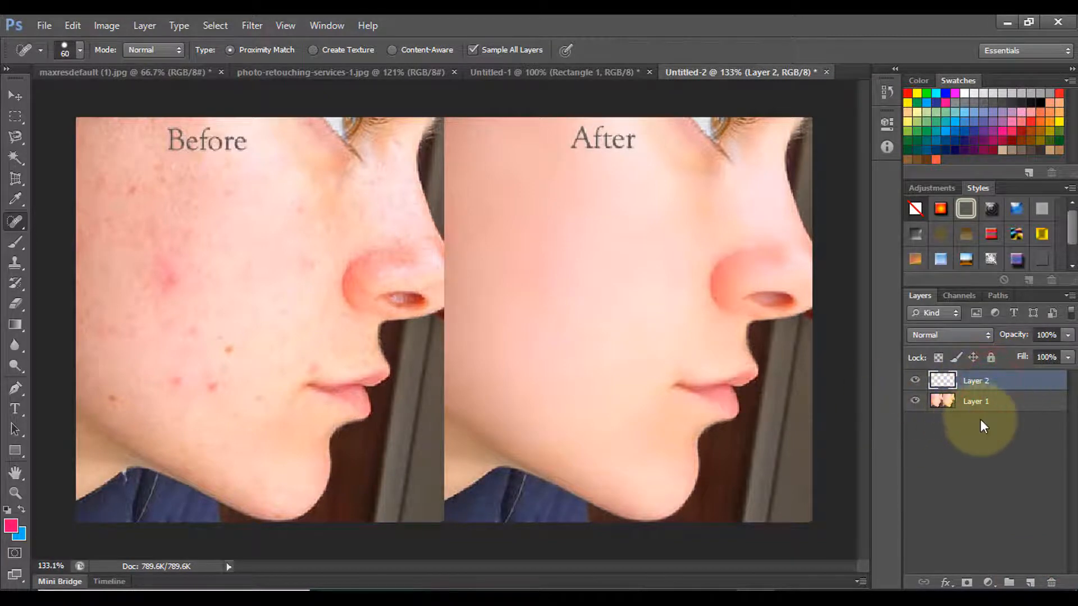
# Activate the Spot Healing Brush, set its hardness to 99% and dab one spot on the After cheek.
pyautogui.rightClick(13, 222)
pyautogui.click(92, 220)
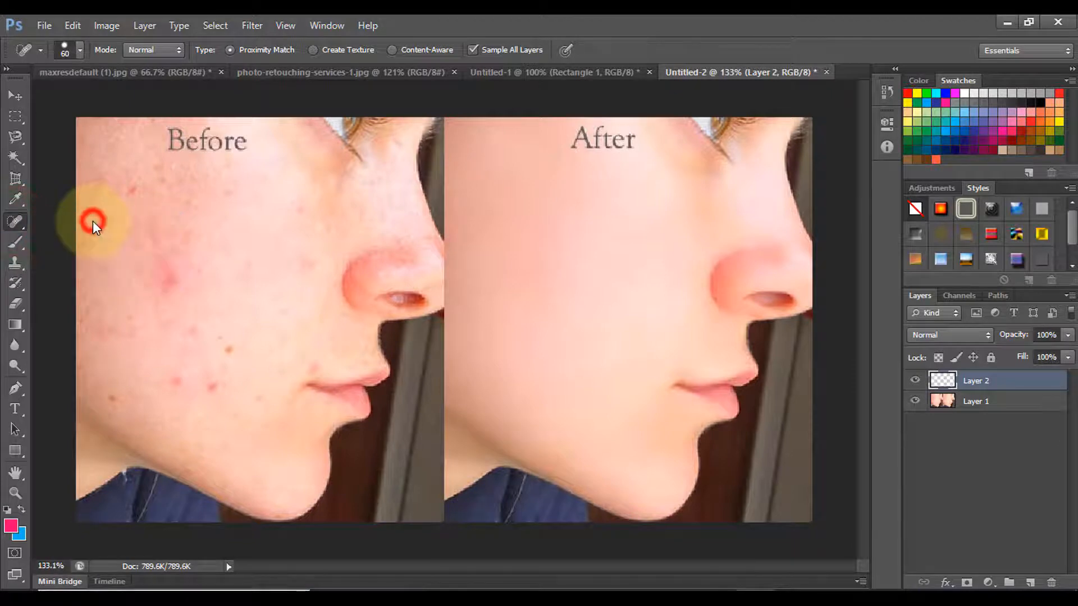
pyautogui.click(80, 49)
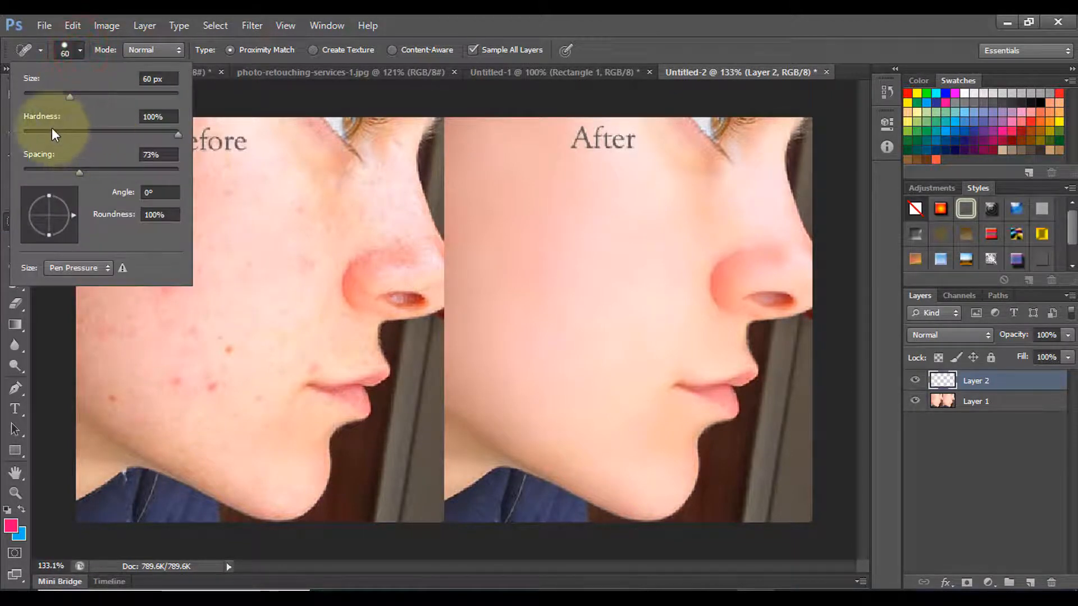
pyautogui.click(175, 135)
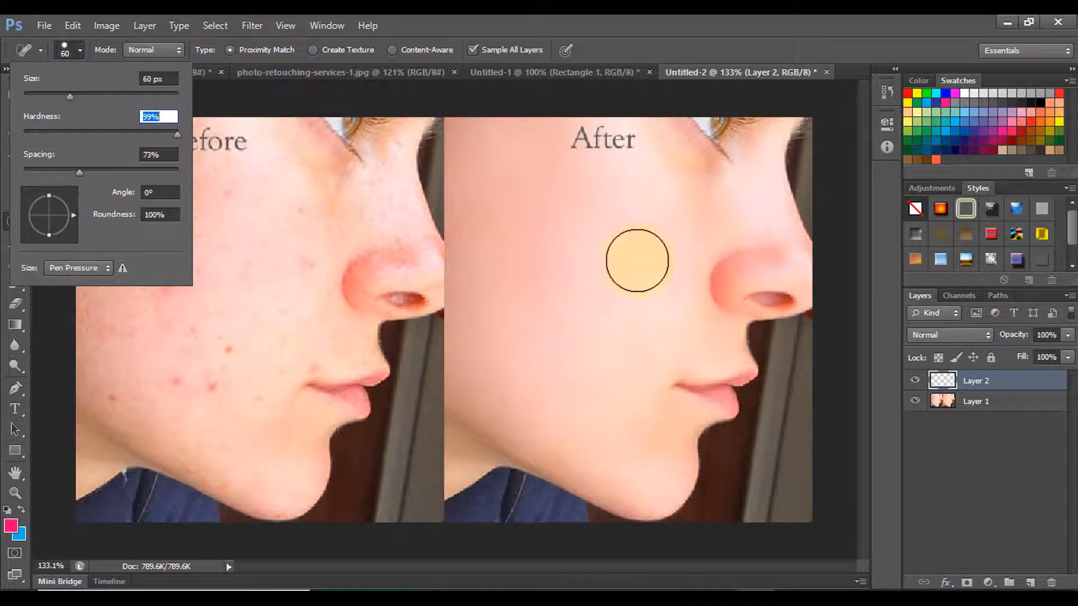
pyautogui.click(594, 236)
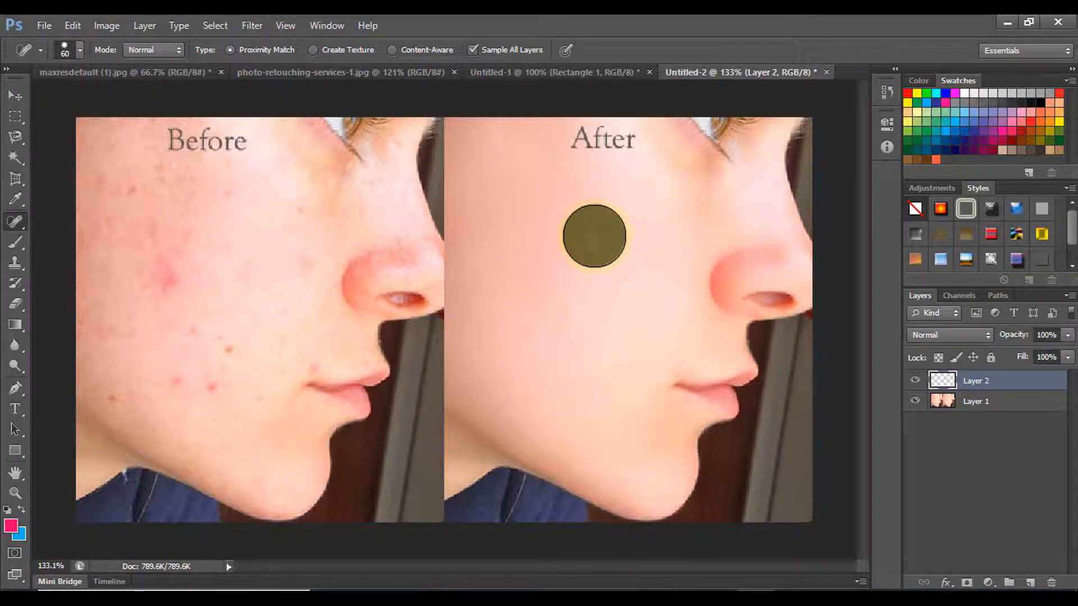
# Lower the healing brush's hardness for a soft edge and paint test strokes on the After cheek.
pyautogui.click(81, 48)
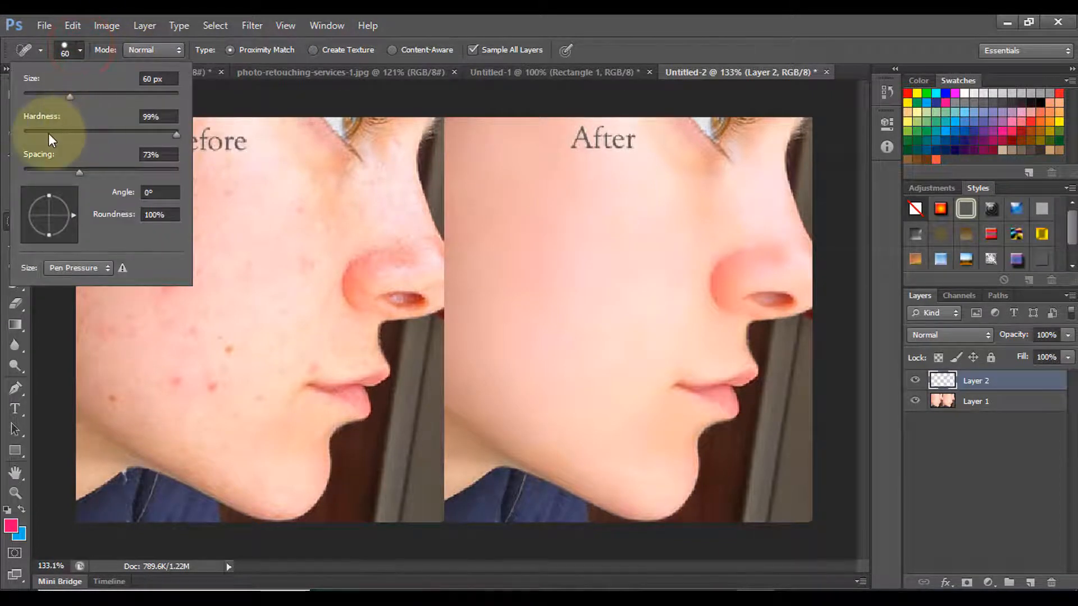
pyautogui.click(606, 242)
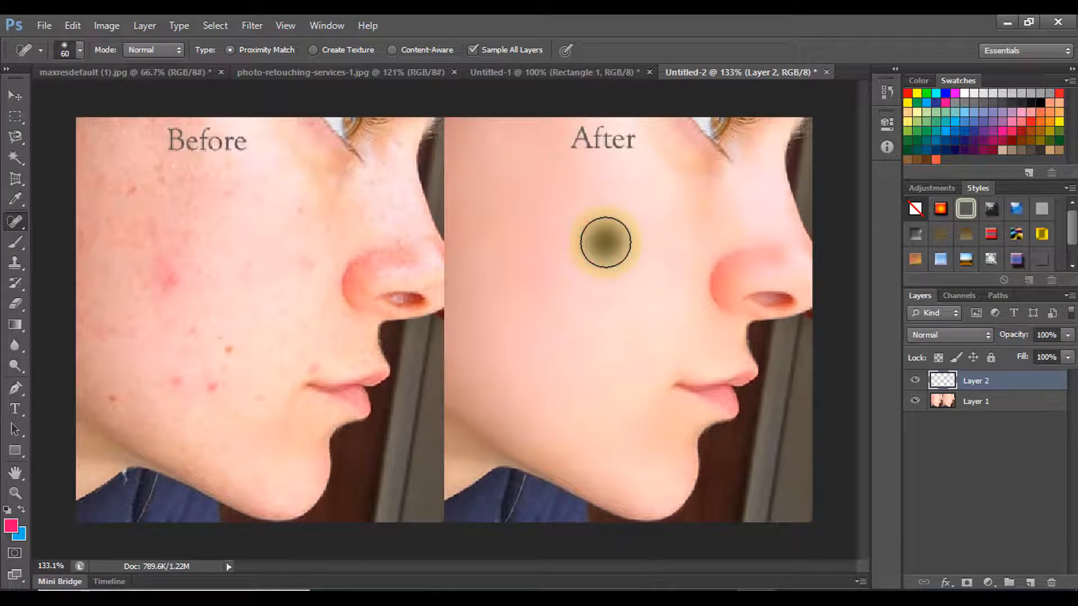
pyautogui.moveTo(606, 236)
pyautogui.mouseDown()
pyautogui.moveTo(625, 268)
pyautogui.moveTo(606, 255)
pyautogui.moveTo(634, 247)
pyautogui.mouseUp()
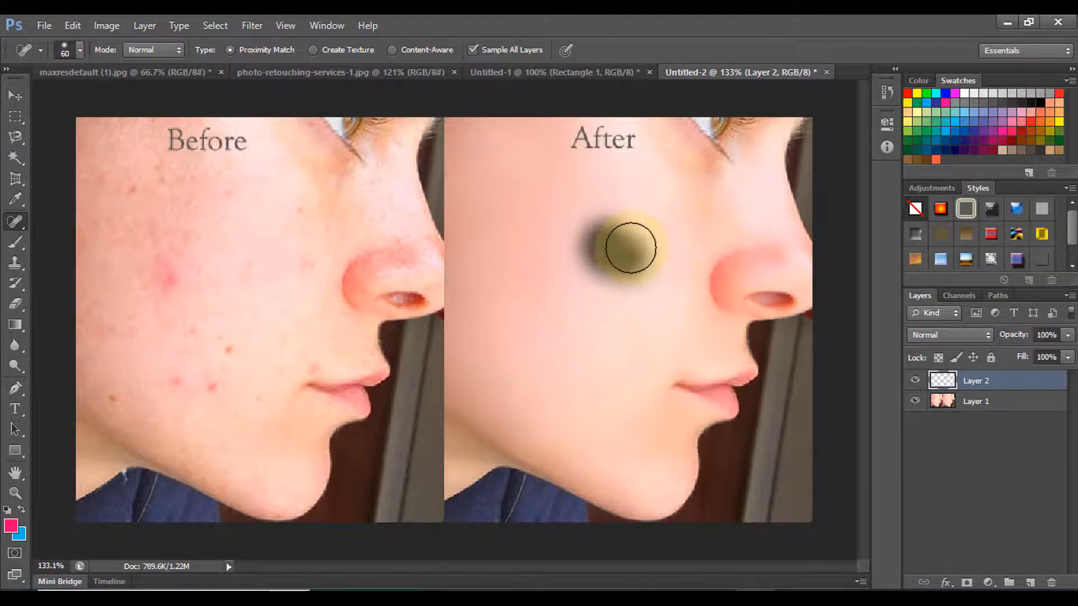
pyautogui.click(737, 260)
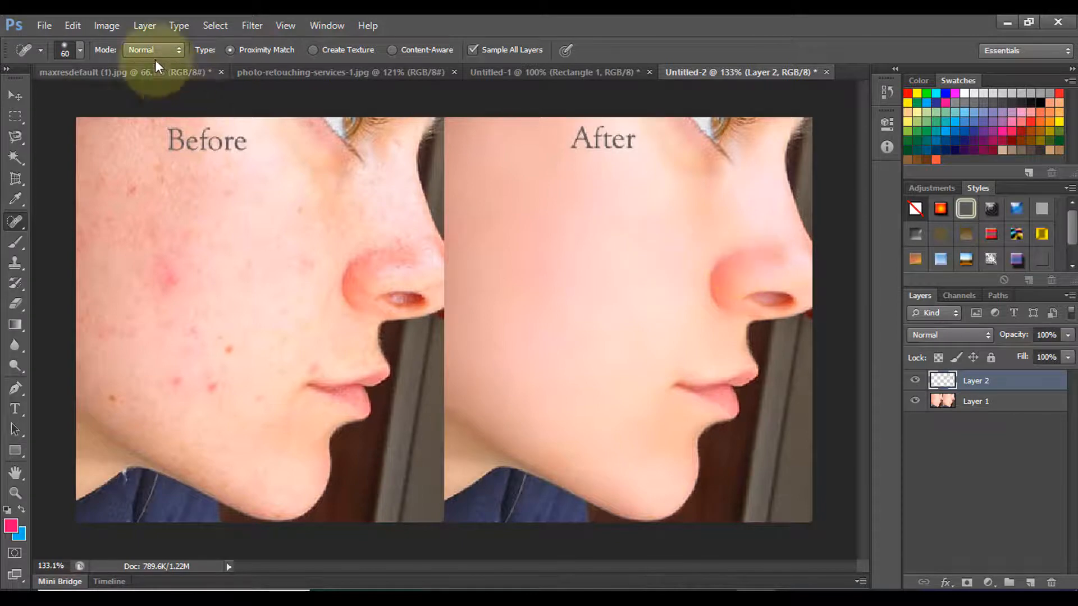
# Set the healing brush's hardness to 100% and try larger and smaller brush sizes, finishing at 60 px.
pyautogui.click(79, 50)
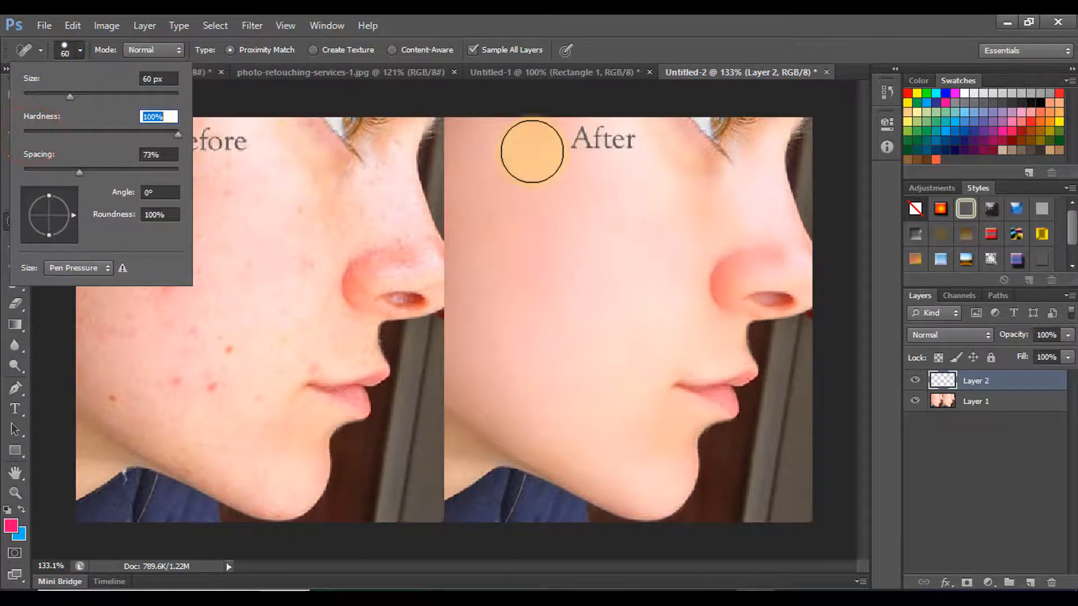
pyautogui.click(415, 19)
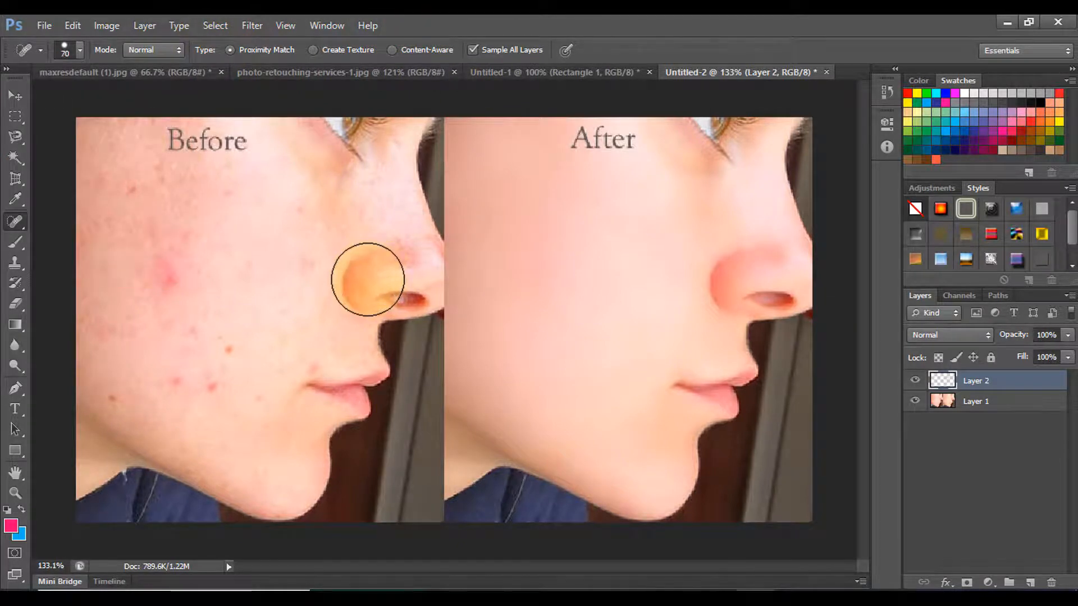
pyautogui.press('[')
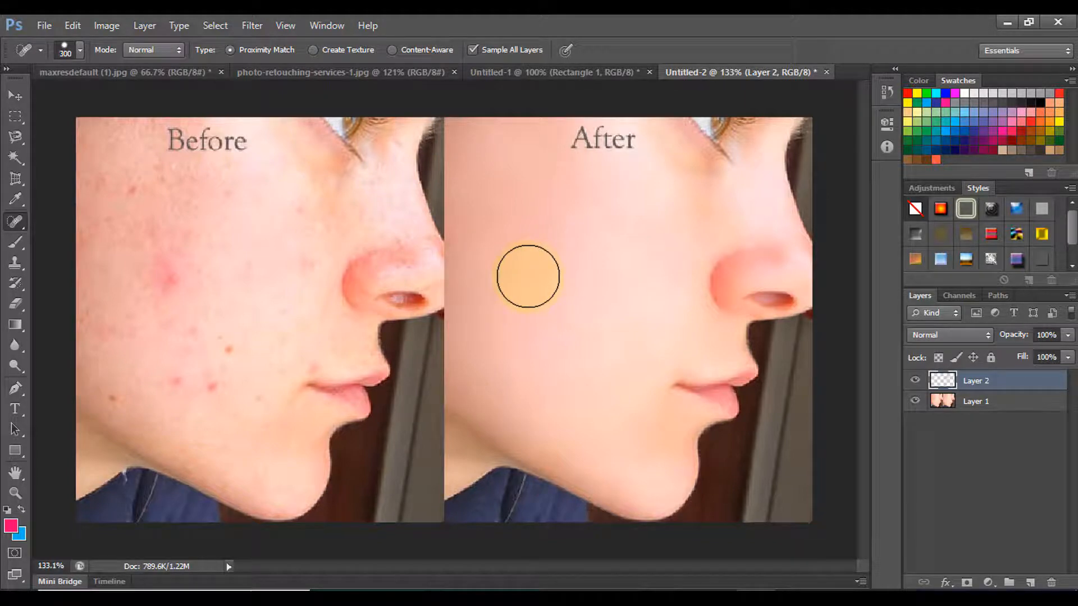
pyautogui.press('[')
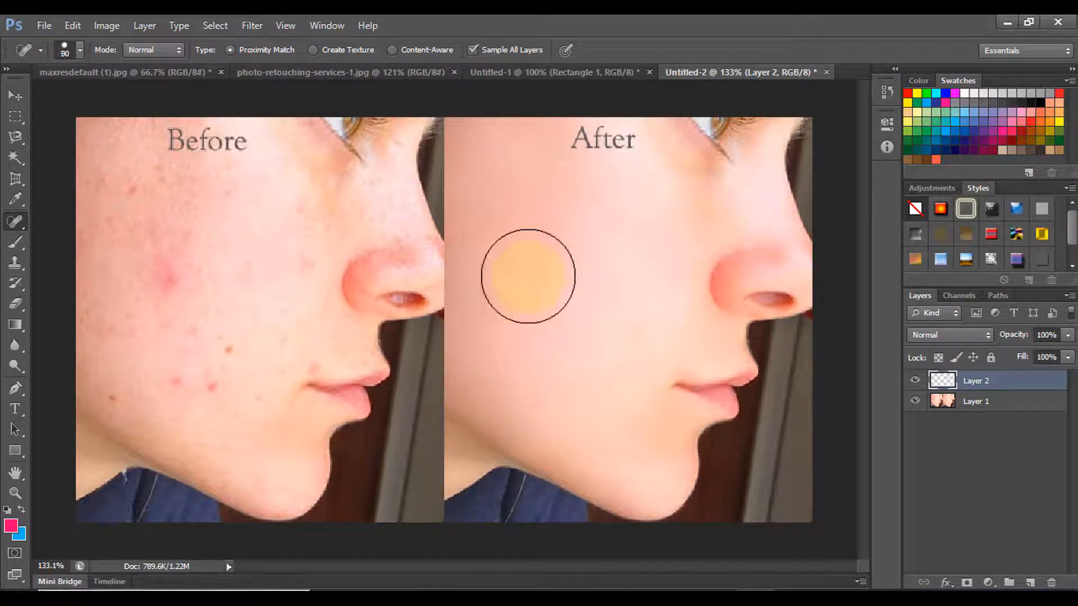
pyautogui.click(527, 277)
pyautogui.press('[')
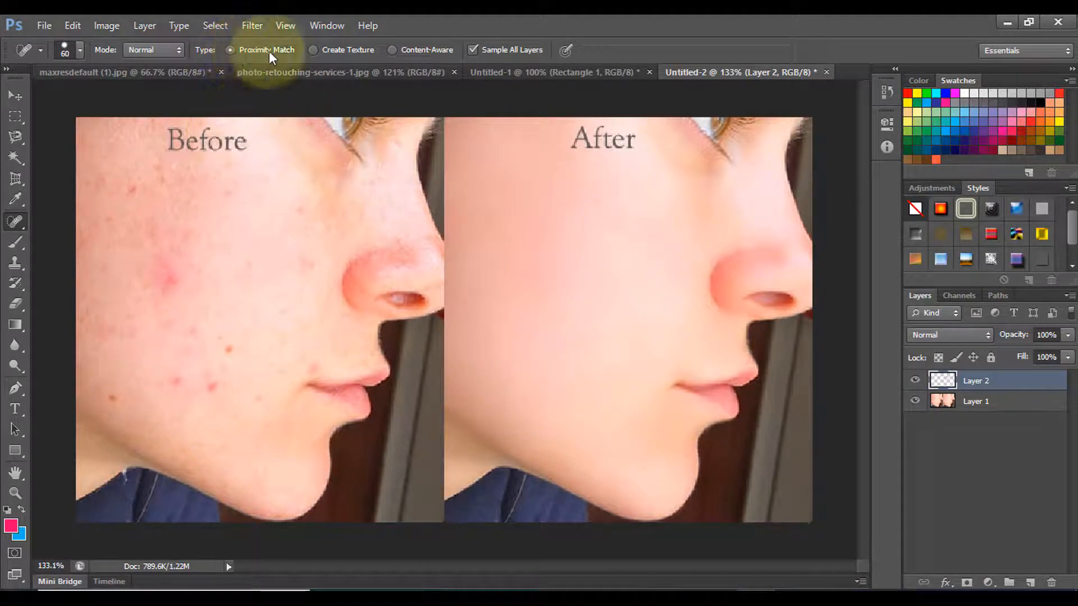
# Try Proximity Match healing strokes on the Before cheek with Sample All Layers off, and re-enable that option.
pyautogui.click(229, 51)
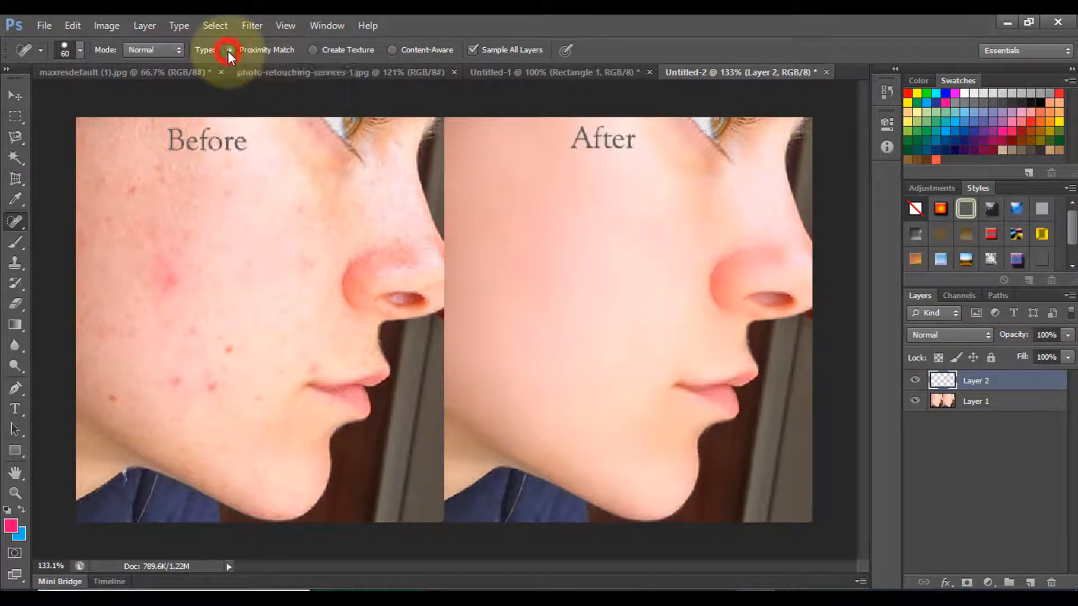
pyautogui.click(471, 50)
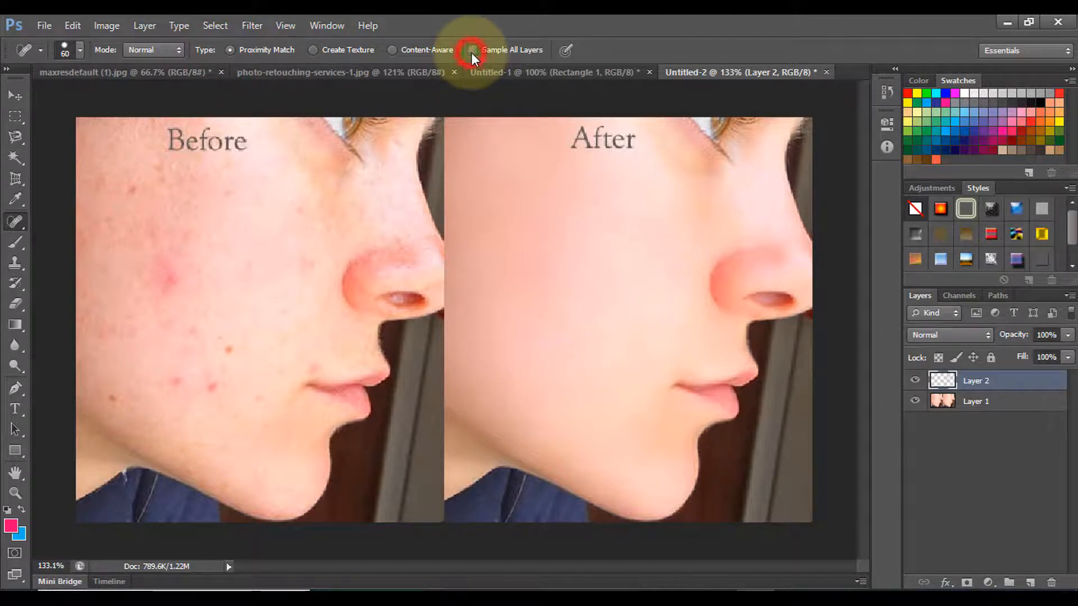
pyautogui.click(471, 51)
pyautogui.click(473, 50)
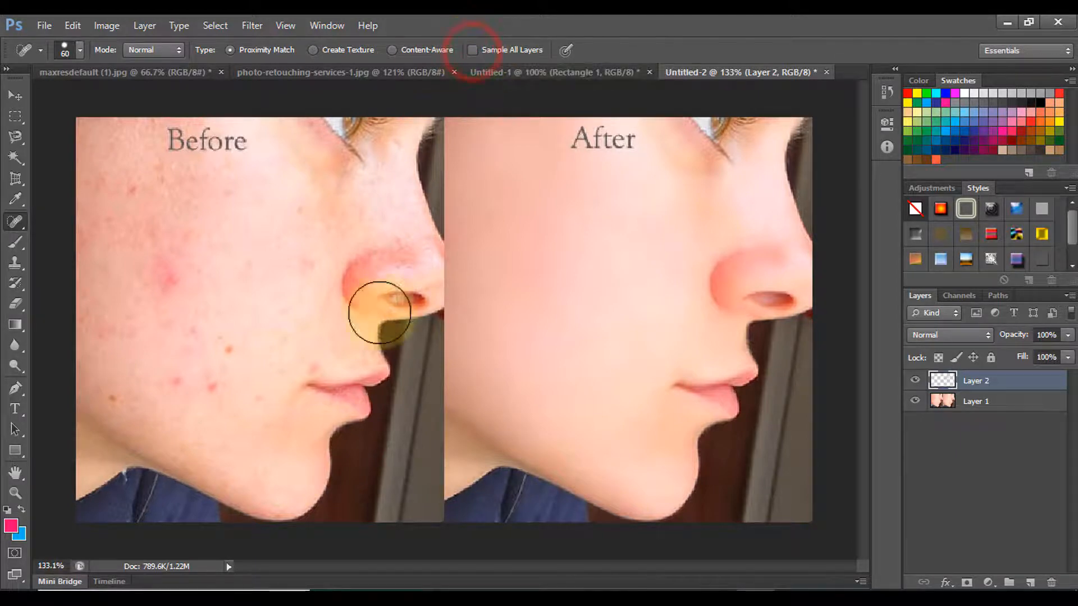
pyautogui.click(224, 174)
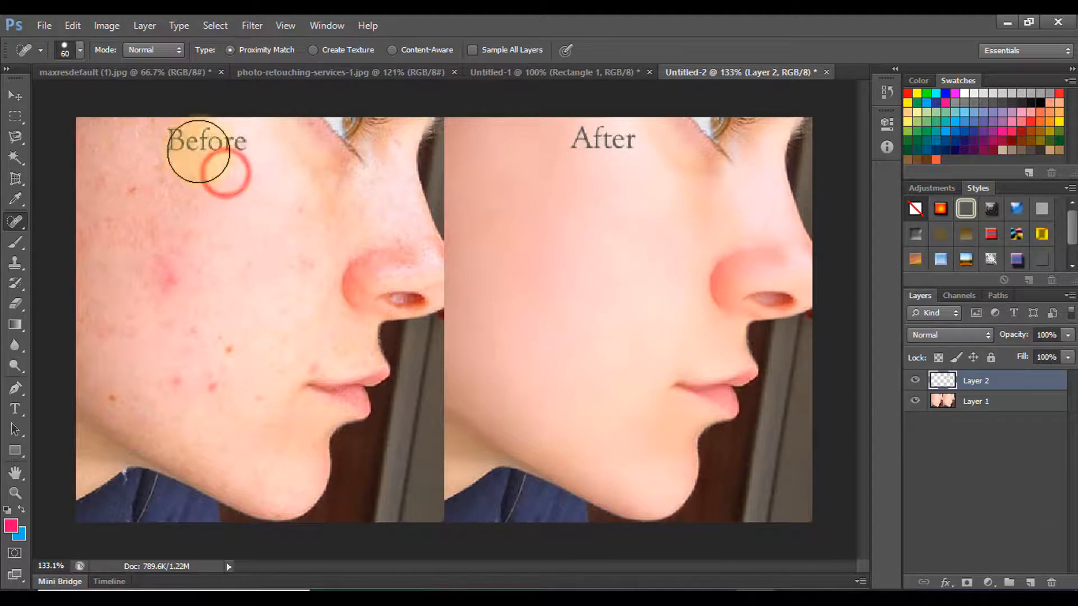
pyautogui.moveTo(185, 149); pyautogui.dragTo(327, 149)
pyautogui.moveTo(318, 227); pyautogui.dragTo(262, 250)
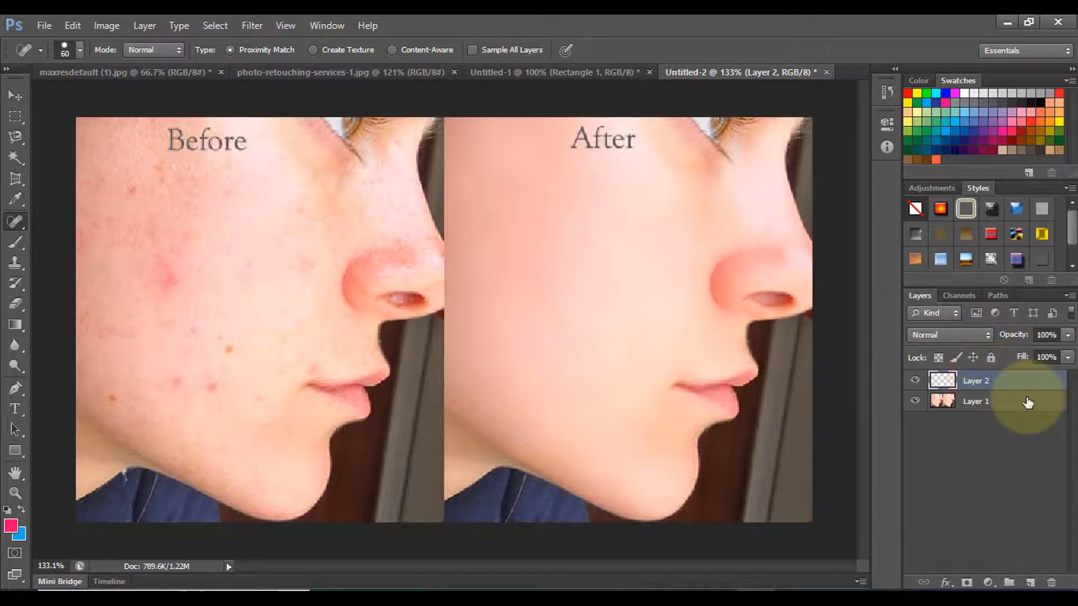
pyautogui.click(473, 49)
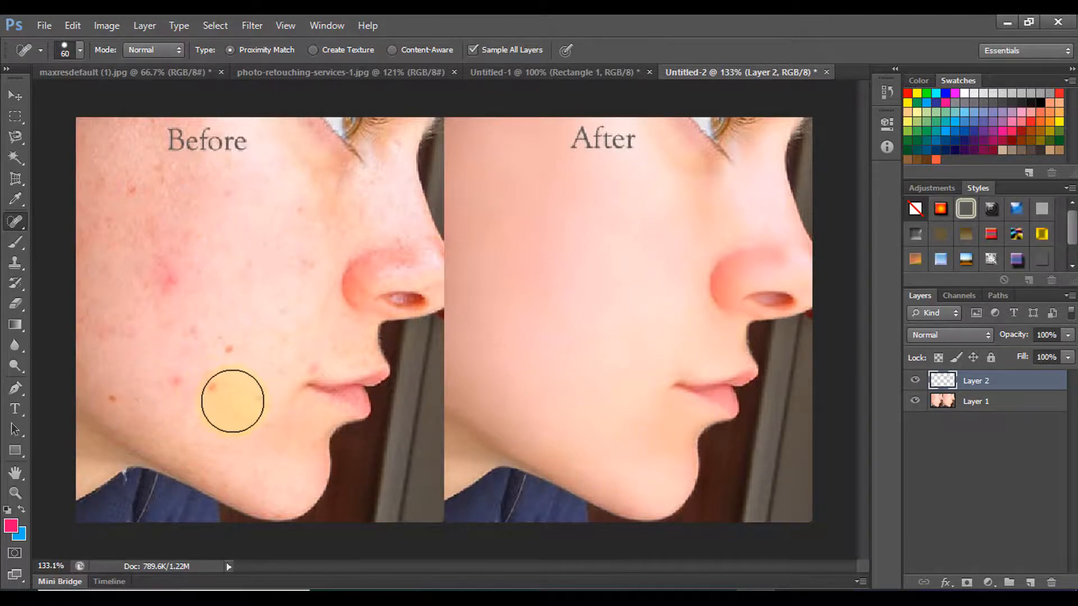
# Reduce the healing brush to 30 px and heal the faint spot beside the mouth corner on the Before cheek.
pyautogui.scroll(5, 225, 414)
pyautogui.moveTo(147, 359); pyautogui.dragTo(457, 346)
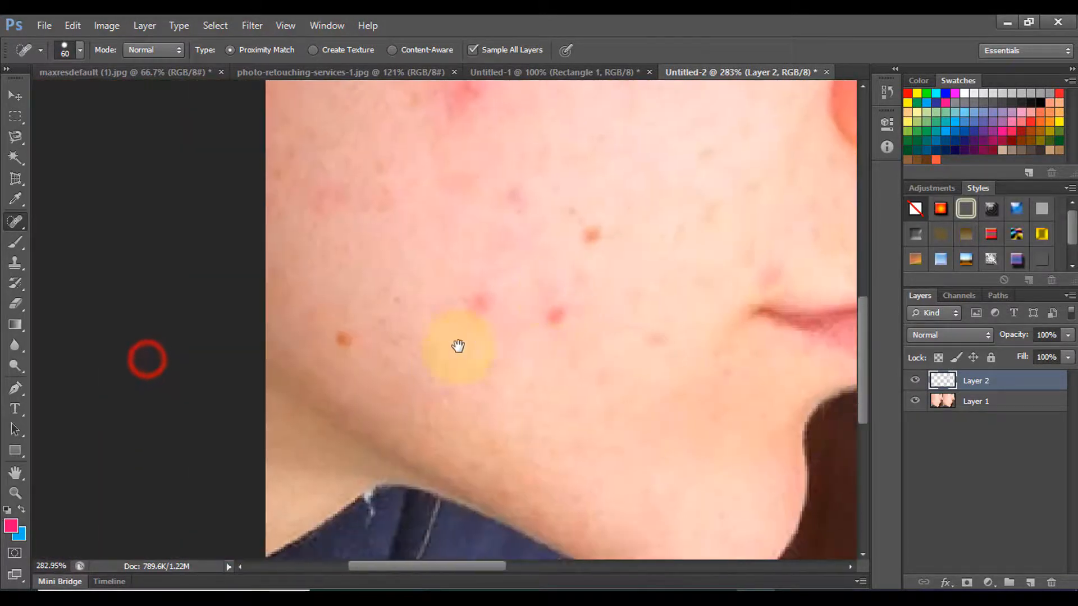
pyautogui.scroll(4, 458, 369)
pyautogui.moveTo(587, 376); pyautogui.dragTo(450, 391)
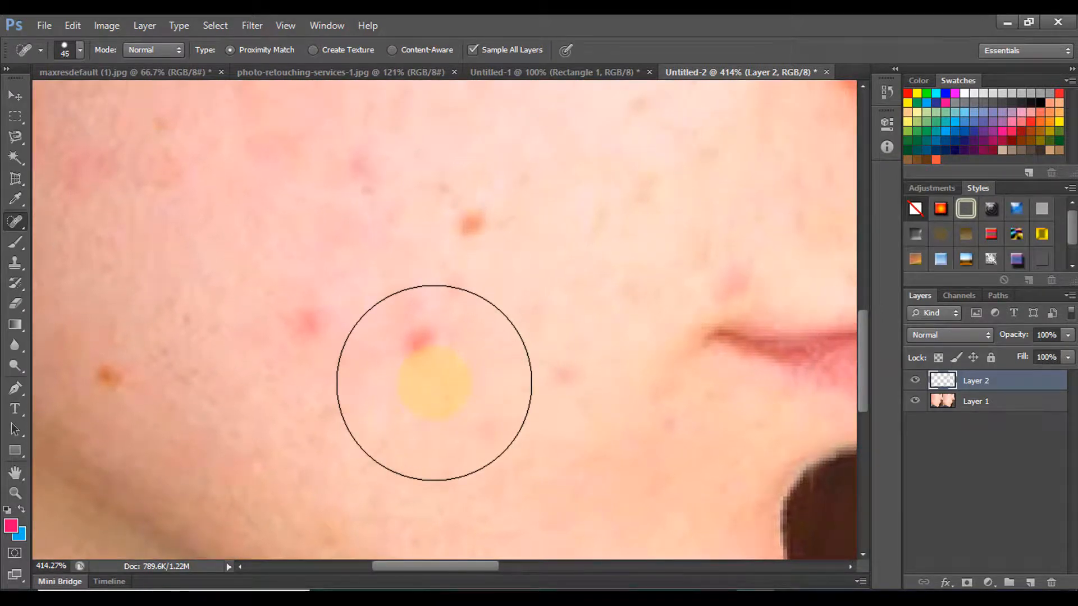
pyautogui.press('[')
pyautogui.press('[')
pyautogui.click(549, 373)
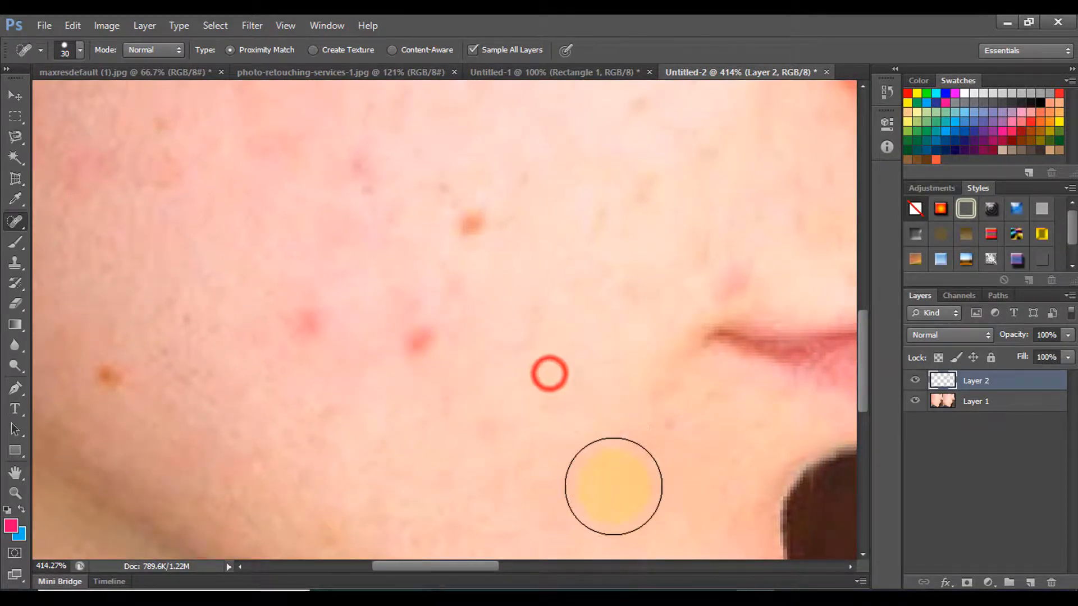
# Heal the red and brown spots on the lower Before cheek and the reddish mark above the mouth corner.
pyautogui.click(665, 411)
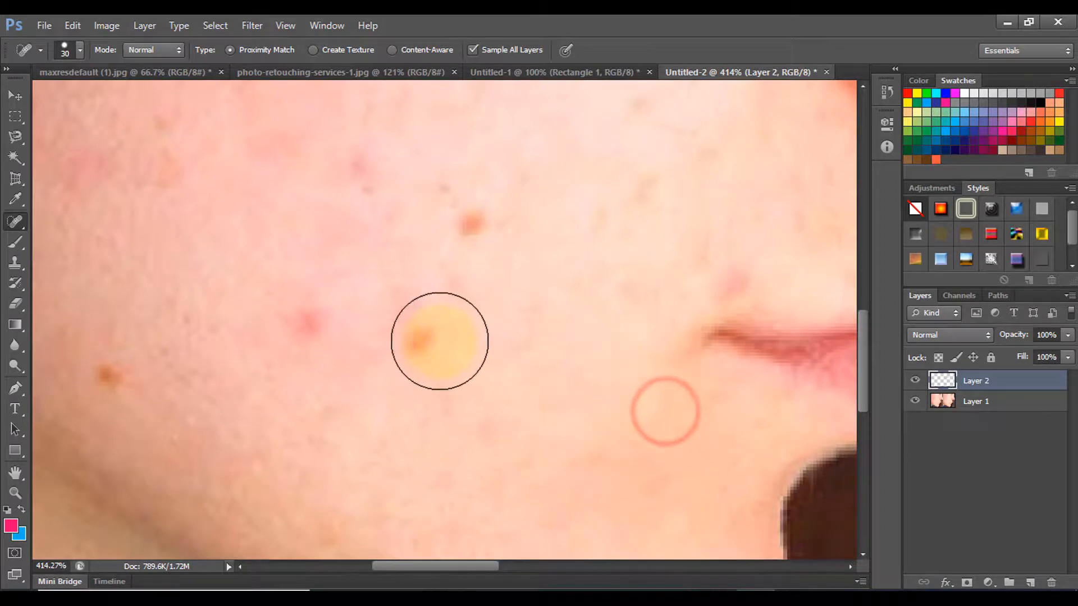
pyautogui.click(426, 337)
pyautogui.click(301, 335)
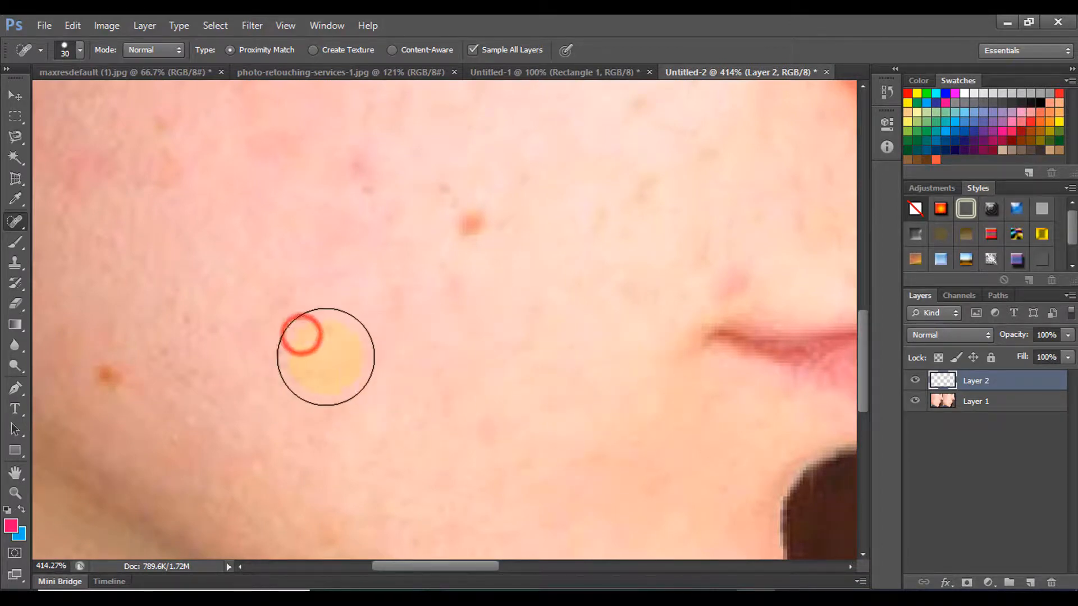
pyautogui.click(473, 226)
pyautogui.click(654, 209)
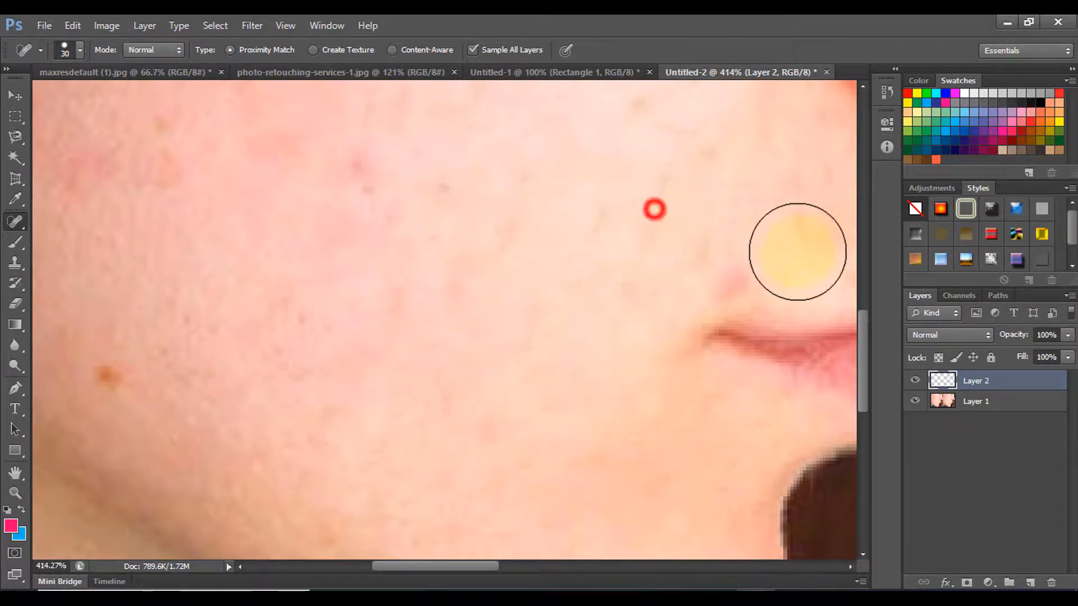
pyautogui.click(722, 248)
# Heal the brown spot near the jawline and the reddish marks along the outer edge of the Before cheek.
pyautogui.click(436, 326)
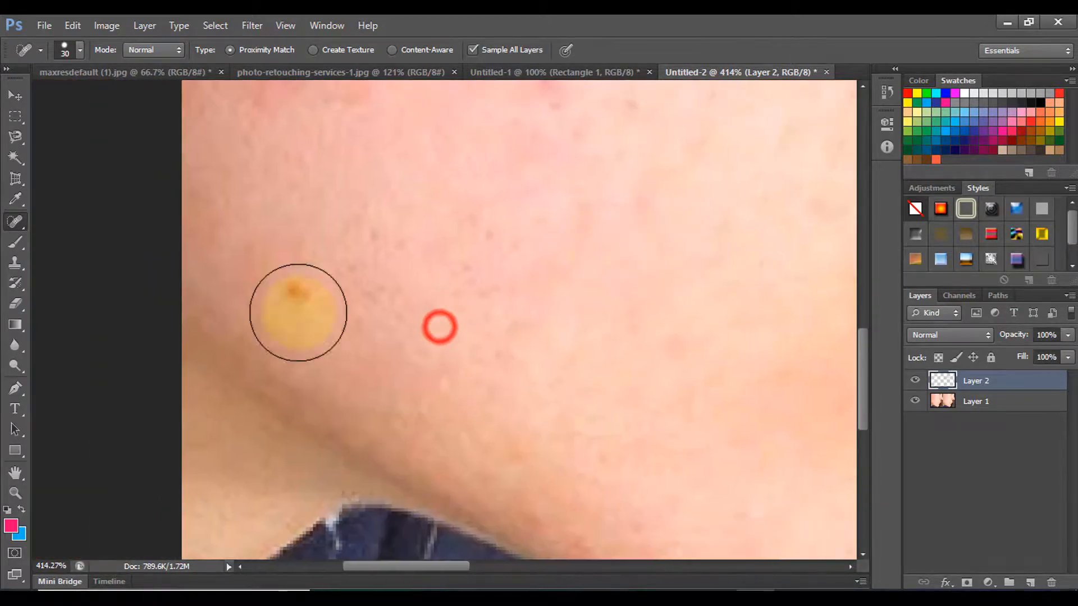
pyautogui.click(282, 301)
pyautogui.moveTo(496, 280)
pyautogui.mouseDown()
pyautogui.moveTo(359, 385)
pyautogui.moveTo(408, 314)
pyautogui.moveTo(486, 375)
pyautogui.mouseUp()
pyautogui.click(361, 233)
pyautogui.click(320, 290)
pyautogui.click(258, 278)
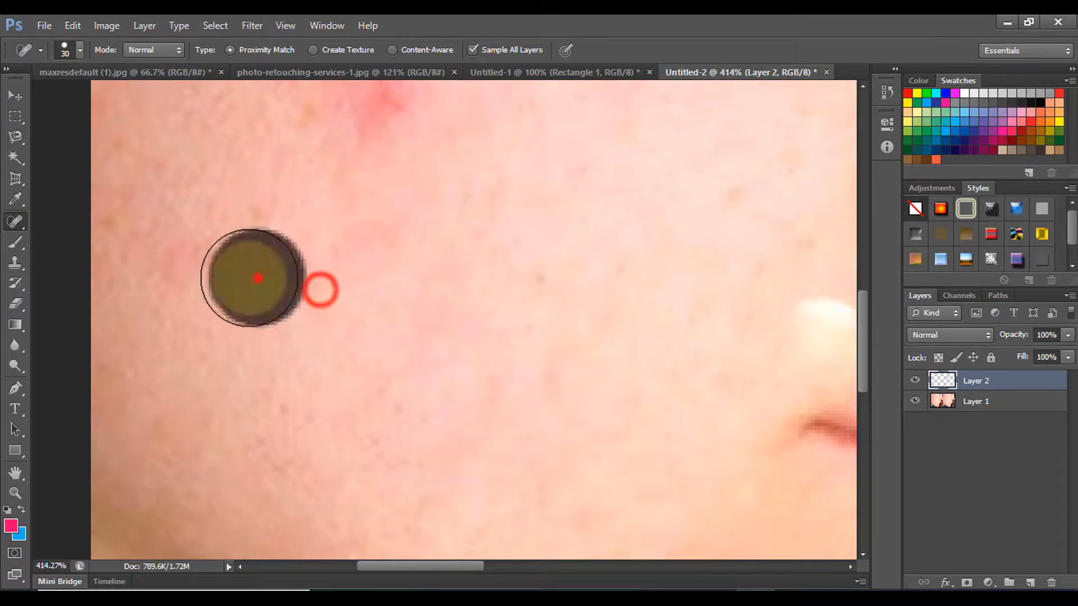
pyautogui.click(192, 264)
# Heal the large red patch in the middle of the Before cheek and the small spot beneath it.
pyautogui.click(368, 240)
pyautogui.moveTo(476, 247); pyautogui.dragTo(488, 387)
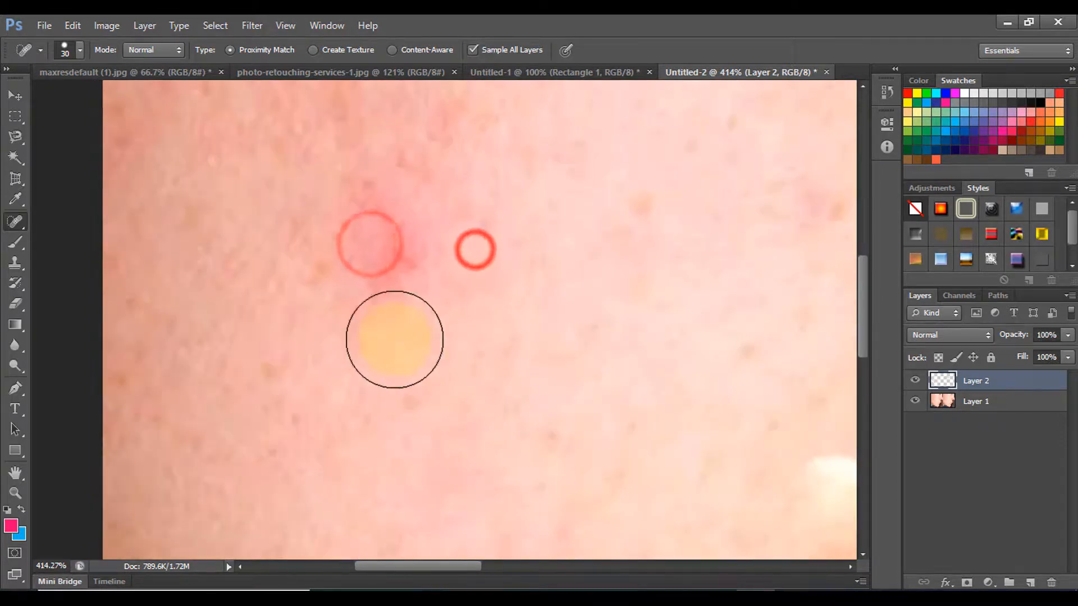
pyautogui.click(392, 289)
pyautogui.click(361, 219)
pyautogui.click(339, 258)
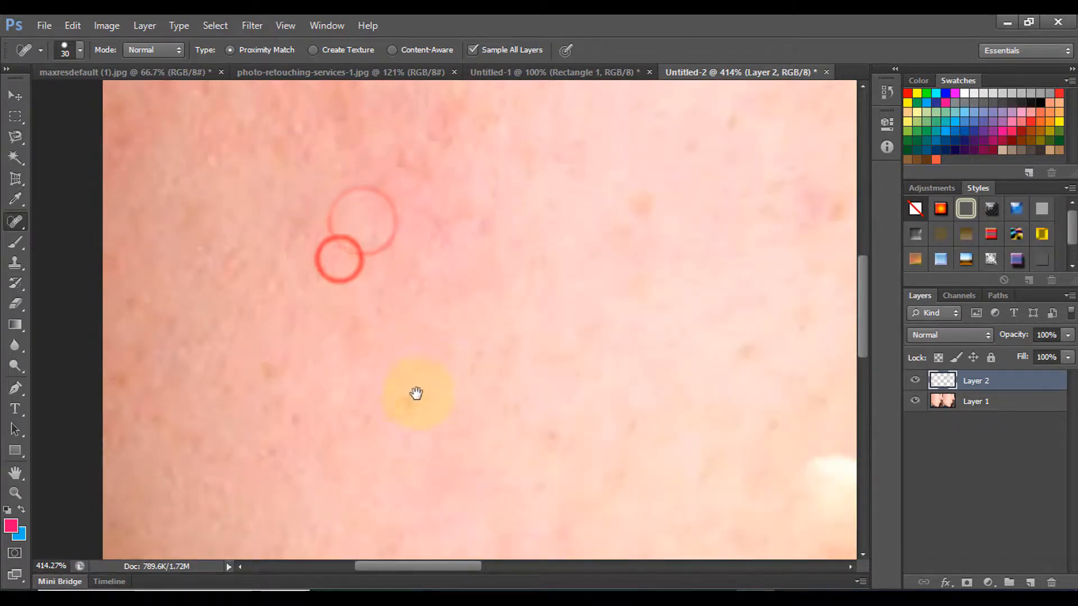
pyautogui.click(412, 412)
# Heal the remaining brownish marks near the outer edge of the Before cheek, level with its middle.
pyautogui.moveTo(460, 411)
pyautogui.mouseDown()
pyautogui.moveTo(469, 291)
pyautogui.moveTo(483, 279)
pyautogui.mouseUp()
pyautogui.click(304, 257)
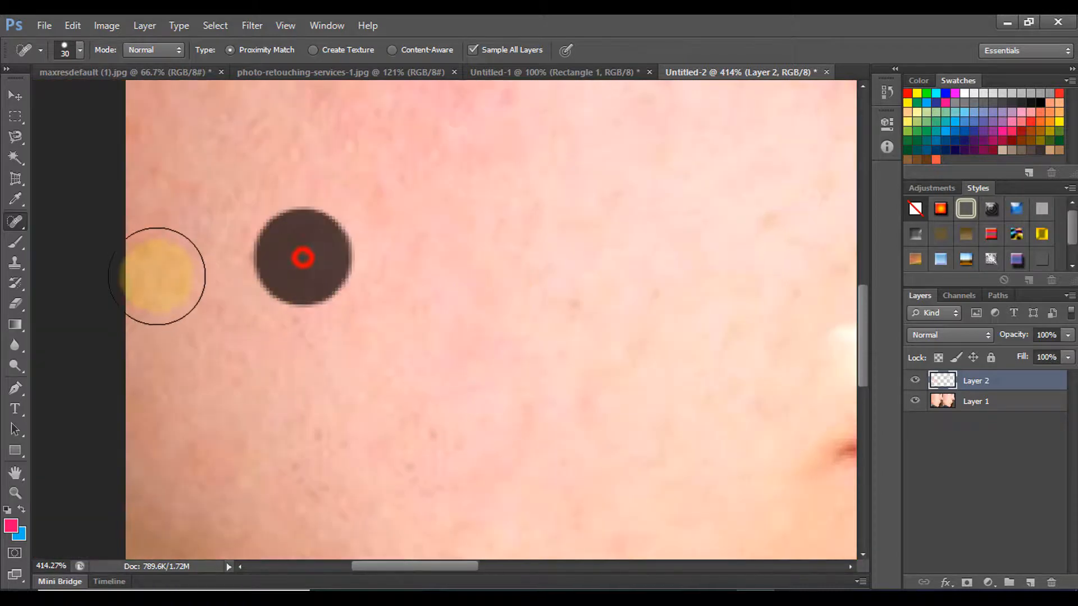
pyautogui.click(156, 270)
pyautogui.click(154, 213)
# Heal the faint spots on the central Before cheek and the white smudge above the mouth corner.
pyautogui.moveTo(483, 365); pyautogui.dragTo(356, 336)
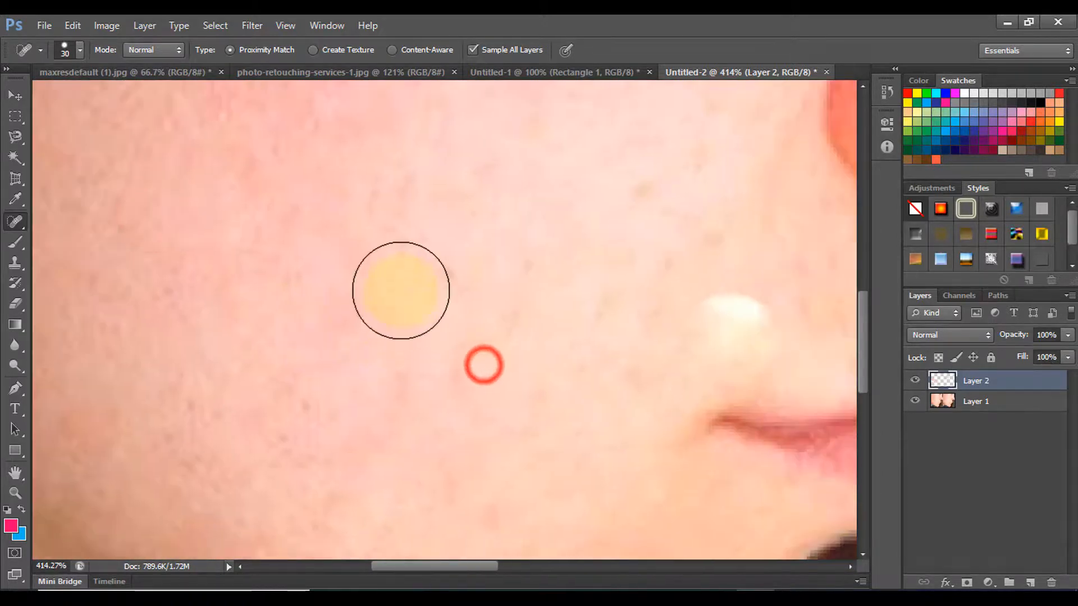
pyautogui.click(445, 276)
pyautogui.click(469, 366)
pyautogui.moveTo(578, 372); pyautogui.dragTo(471, 348)
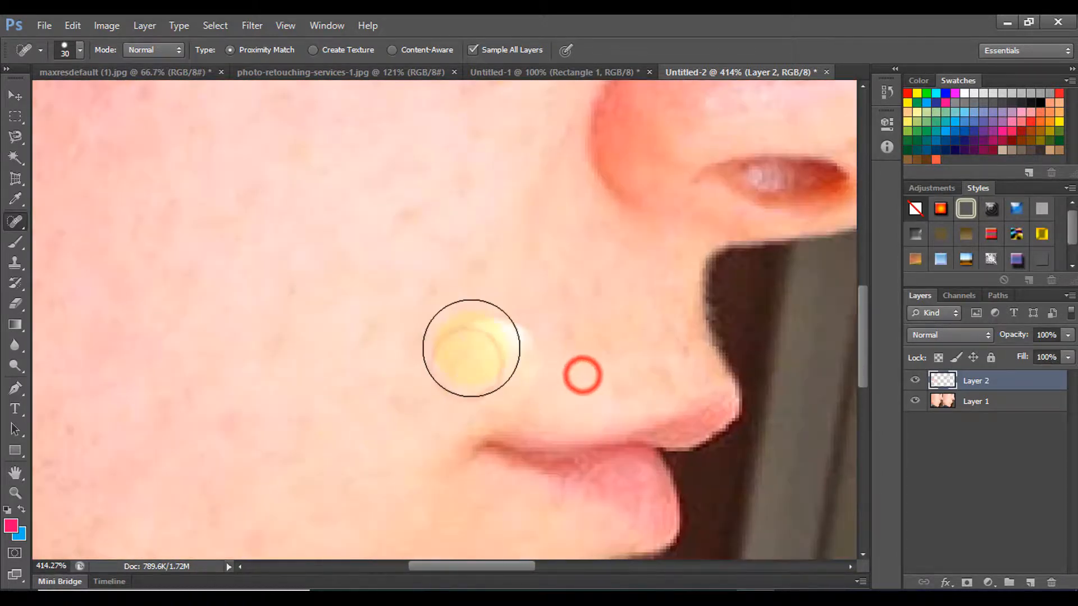
pyautogui.click(493, 325)
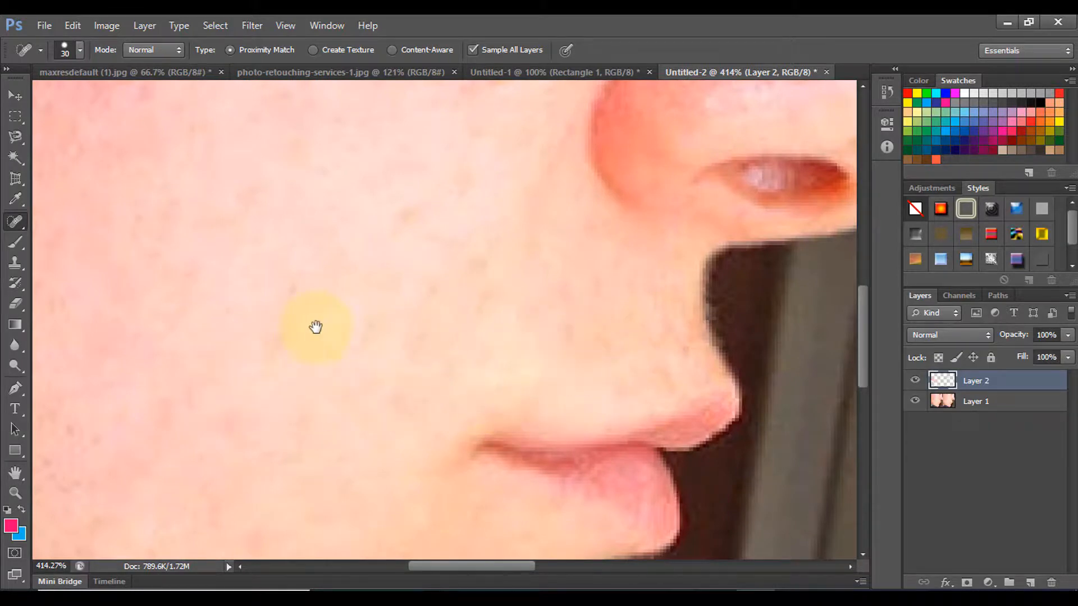
# Heal the small spots on the Before cheek beside the nose and up towards the eye.
pyautogui.moveTo(359, 335); pyautogui.dragTo(511, 510)
pyautogui.moveTo(544, 452); pyautogui.dragTo(535, 495)
pyautogui.click(628, 301)
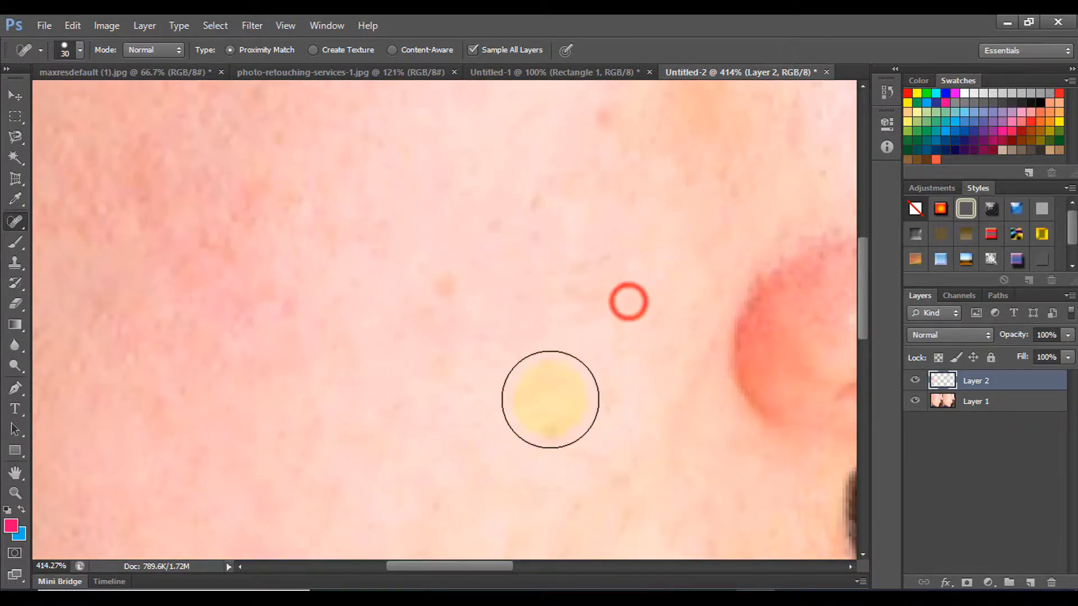
pyautogui.moveTo(587, 409); pyautogui.dragTo(585, 480)
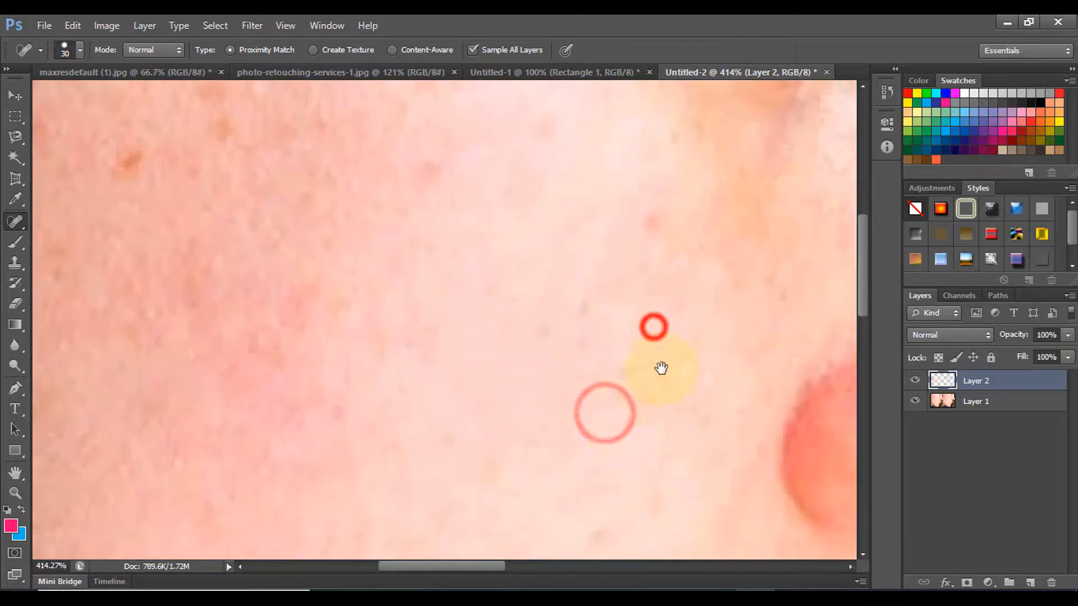
pyautogui.click(655, 224)
pyautogui.moveTo(561, 339); pyautogui.dragTo(621, 404)
pyautogui.click(480, 245)
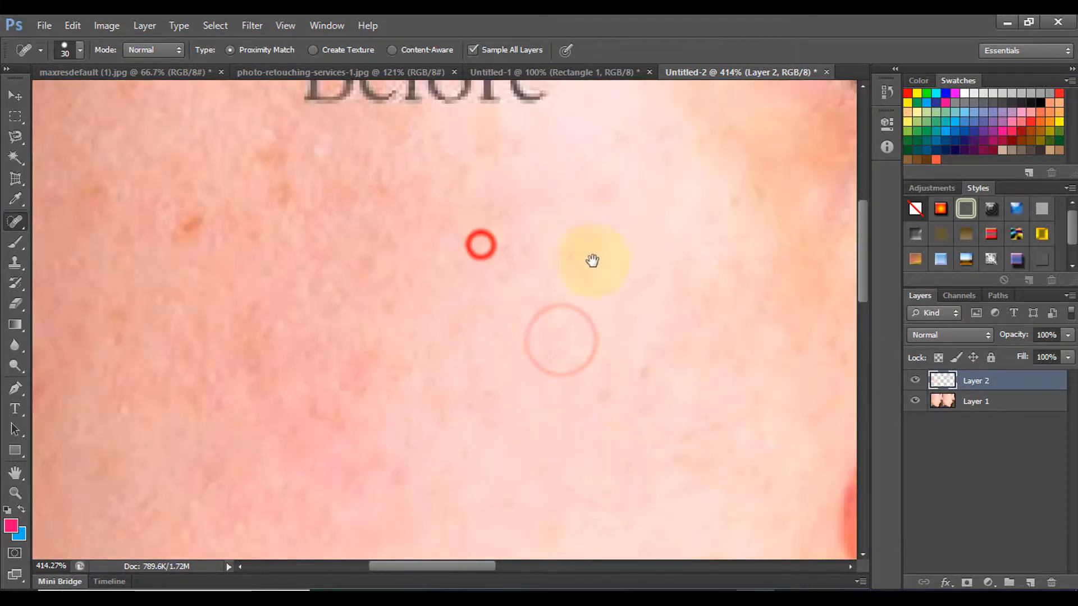
pyautogui.moveTo(583, 327)
pyautogui.mouseDown()
pyautogui.moveTo(594, 377)
pyautogui.moveTo(643, 284)
pyautogui.mouseUp()
pyautogui.click(625, 263)
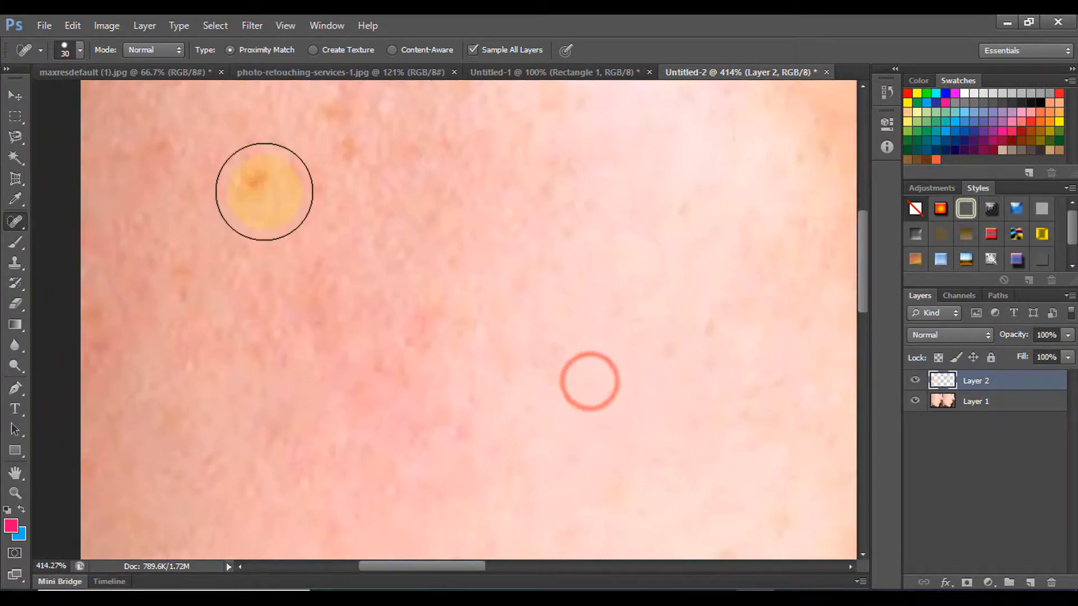
# Heal the brown spots and red marks on the upper Before cheek below the Before label.
pyautogui.click(264, 191)
pyautogui.click(327, 161)
pyautogui.moveTo(398, 176); pyautogui.dragTo(410, 256)
pyautogui.click(374, 210)
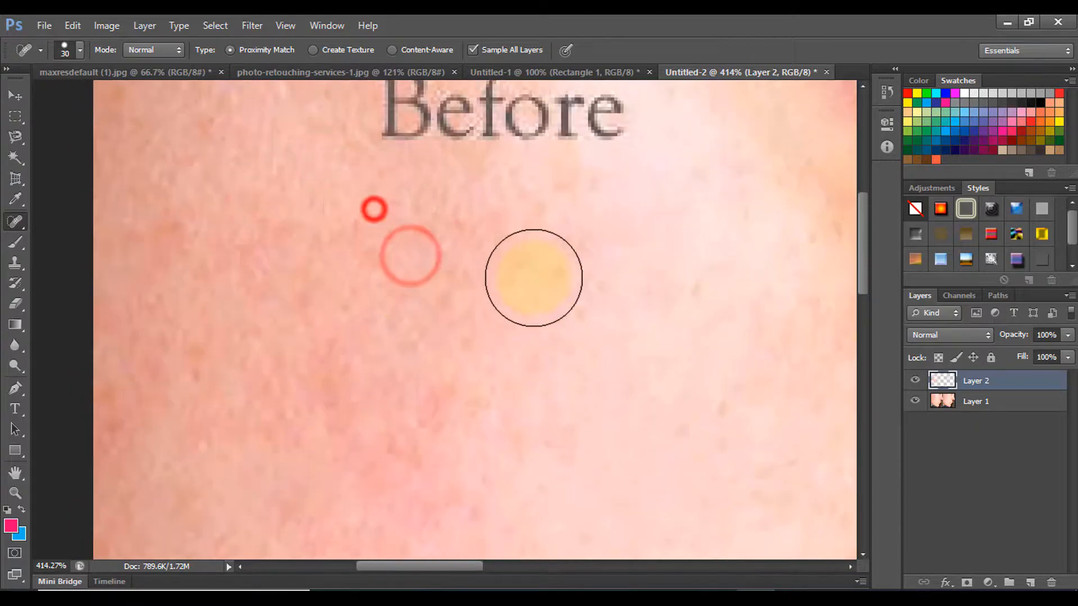
pyautogui.moveTo(613, 365); pyautogui.dragTo(620, 256)
pyautogui.click(445, 301)
pyautogui.click(404, 380)
pyautogui.click(510, 402)
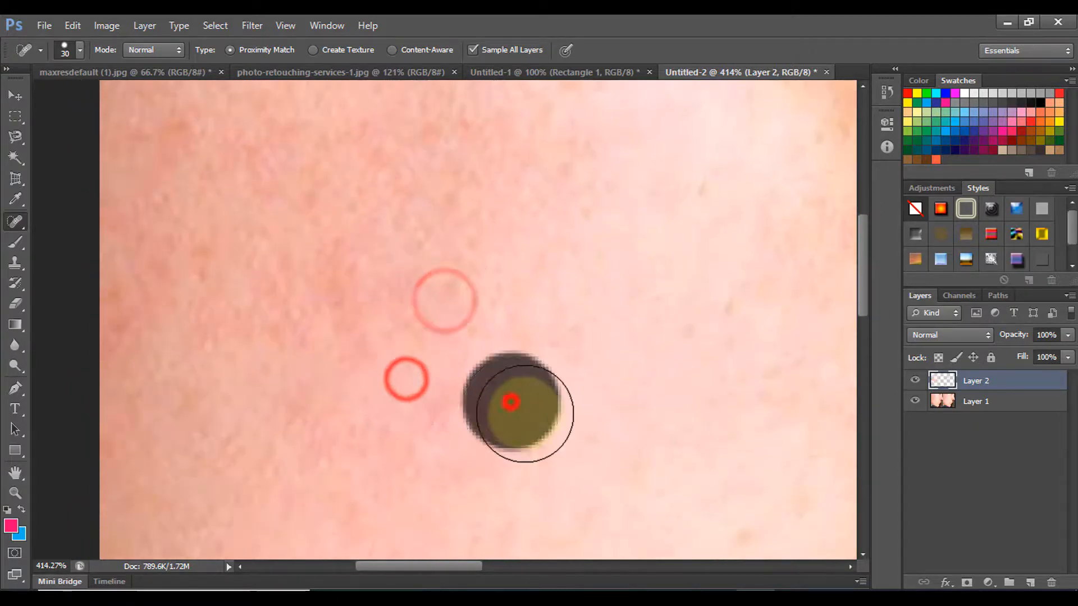
# Compare the healed Before face with the After face and look over the available healing tools.
pyautogui.scroll(-3, 494, 407)
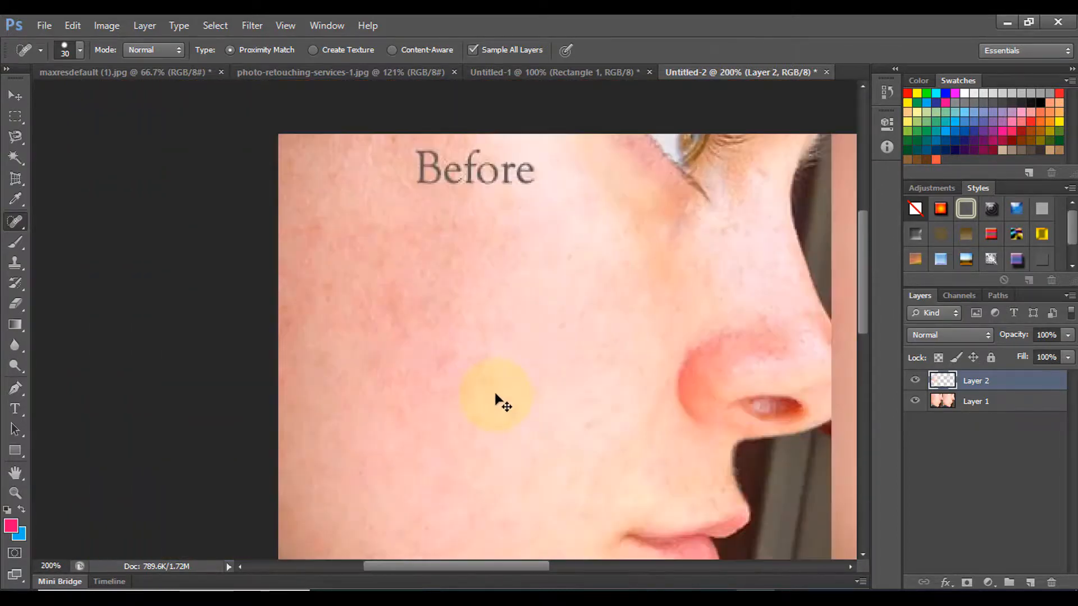
pyautogui.scroll(-1, 495, 399)
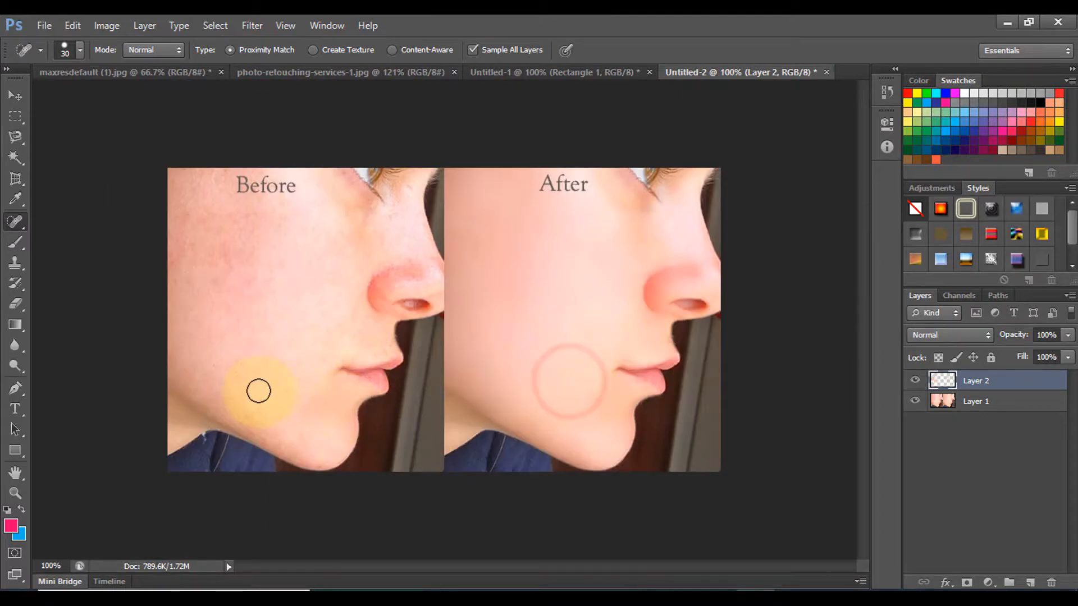
pyautogui.scroll(1, 320, 432)
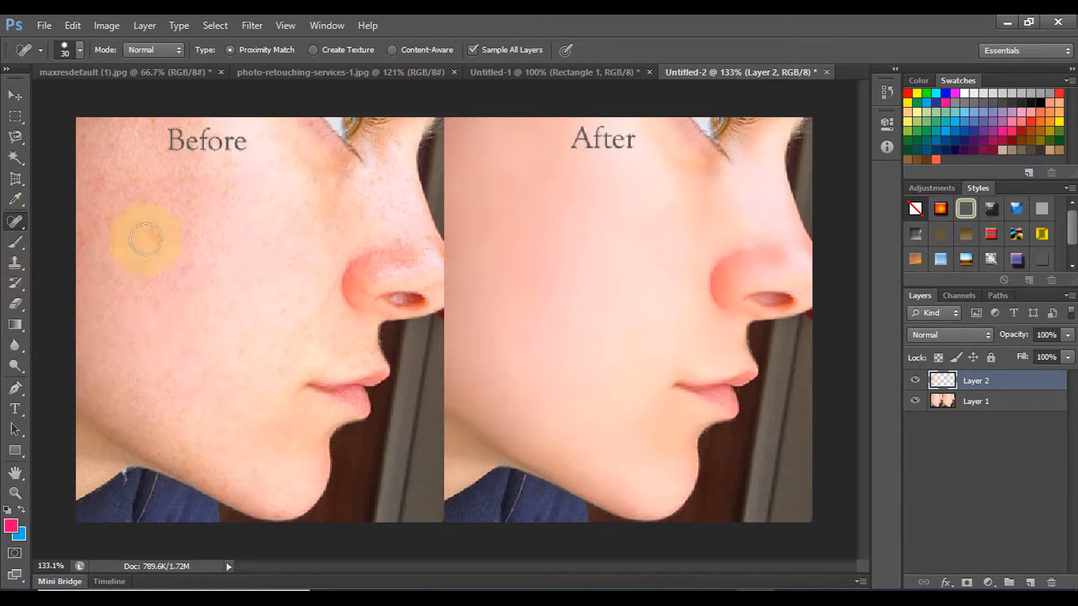
pyautogui.rightClick(16, 223)
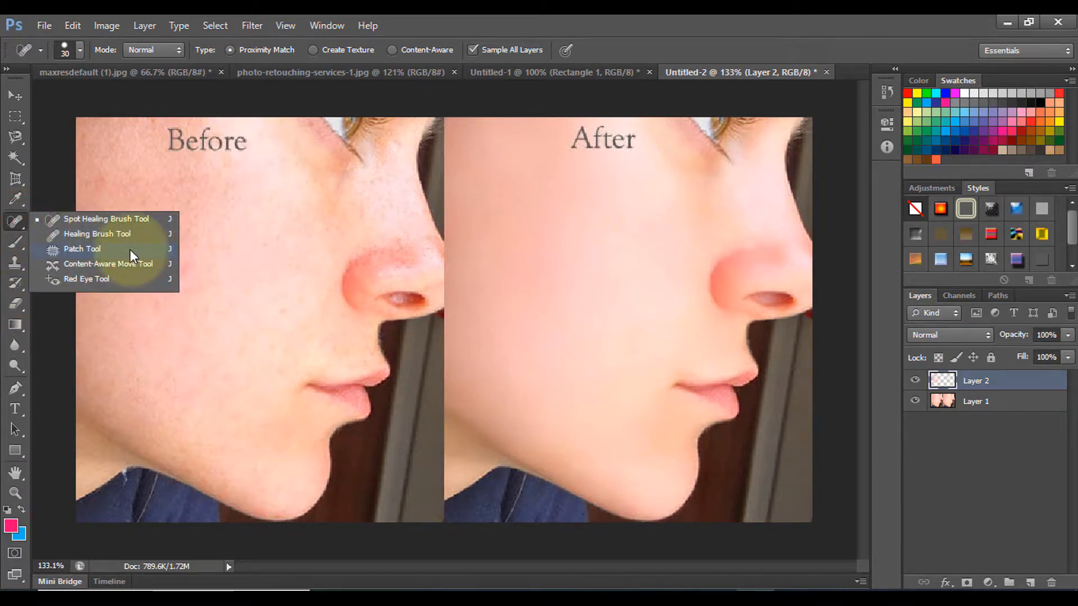
pyautogui.click(256, 245)
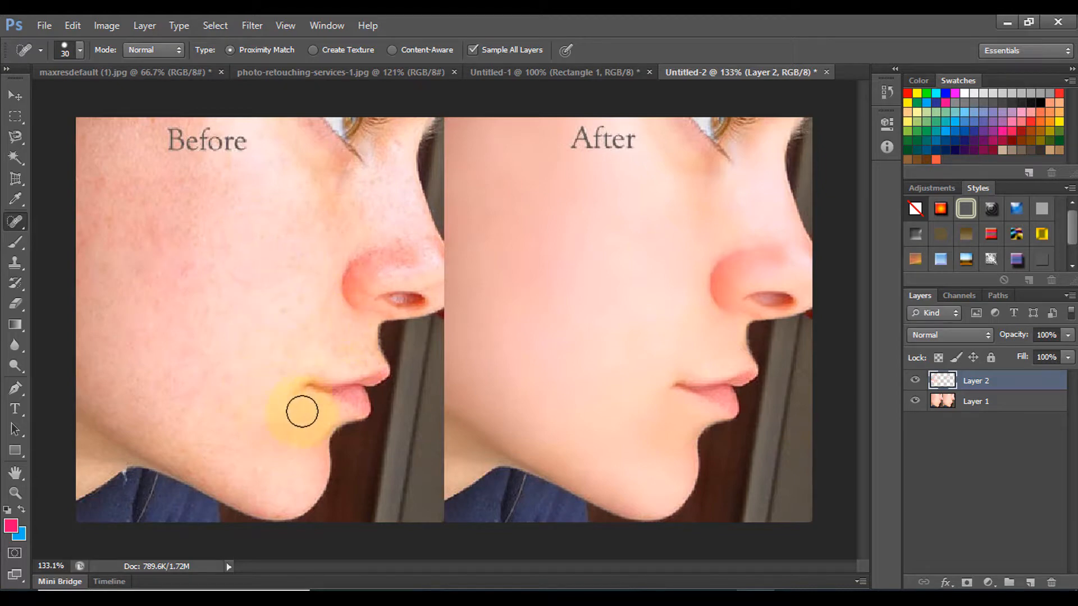
pyautogui.scroll(3, 302, 412)
pyautogui.scroll(-4, 320, 397)
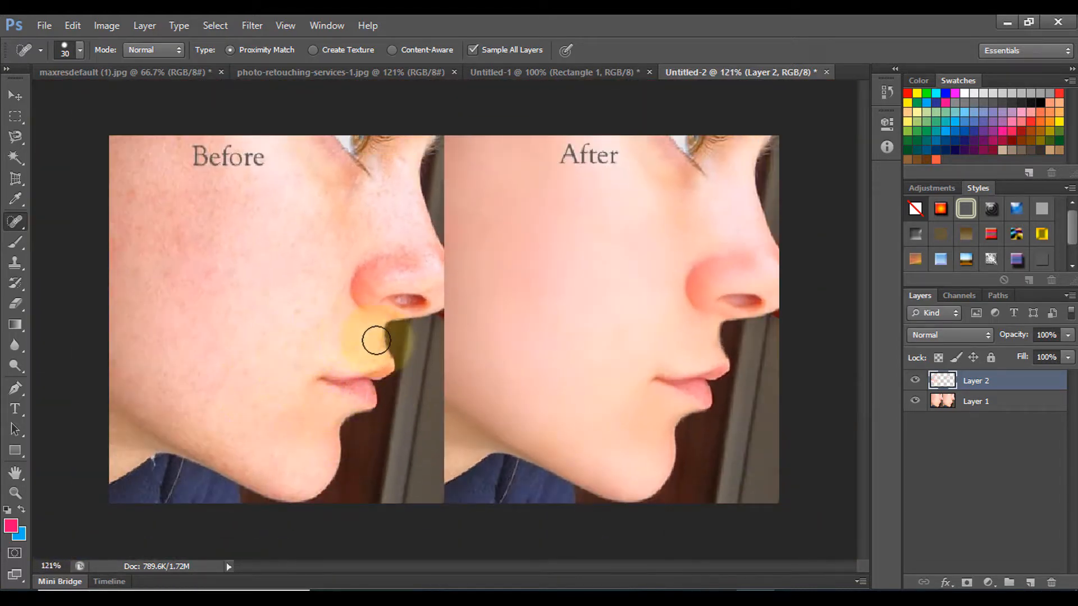
# Heal the small spots on the side of the Before nose below the inner eye corner.
pyautogui.scroll(5, 372, 336)
pyautogui.click(466, 303)
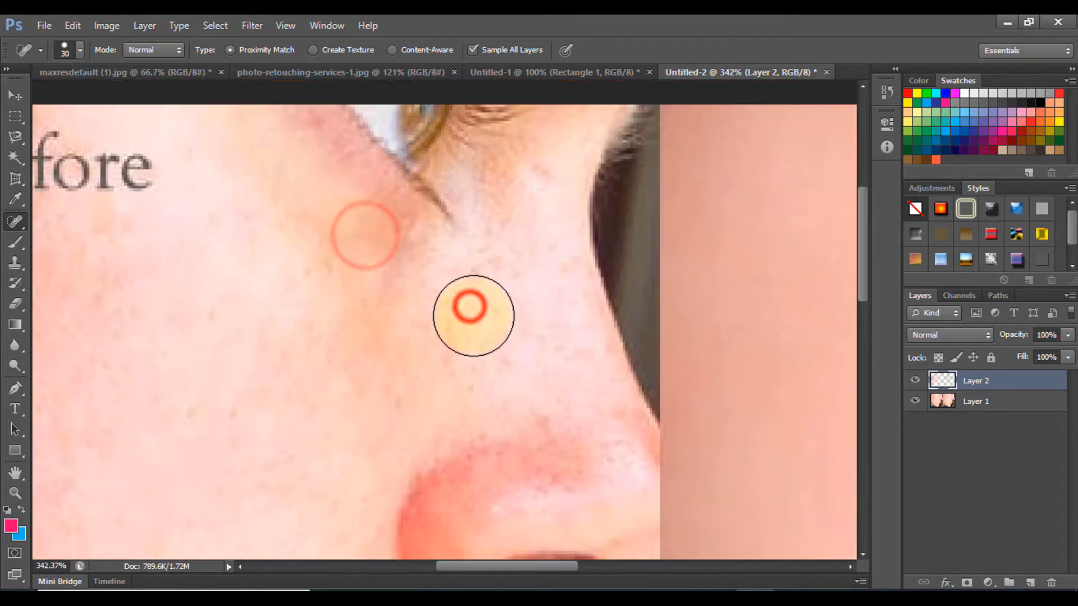